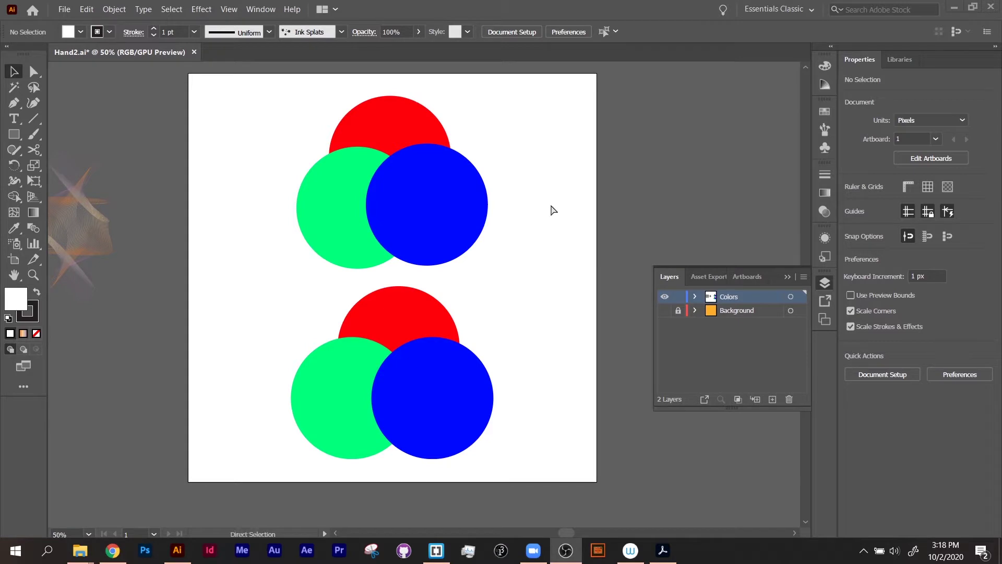
# Lower the opacity of the blue circle in the upper group to 51%.
pyautogui.hotkey('ctrl', '+')
pyautogui.hotkey('ctrl', '+')
pyautogui.moveTo(575, 186); pyautogui.dragTo(541, 405)
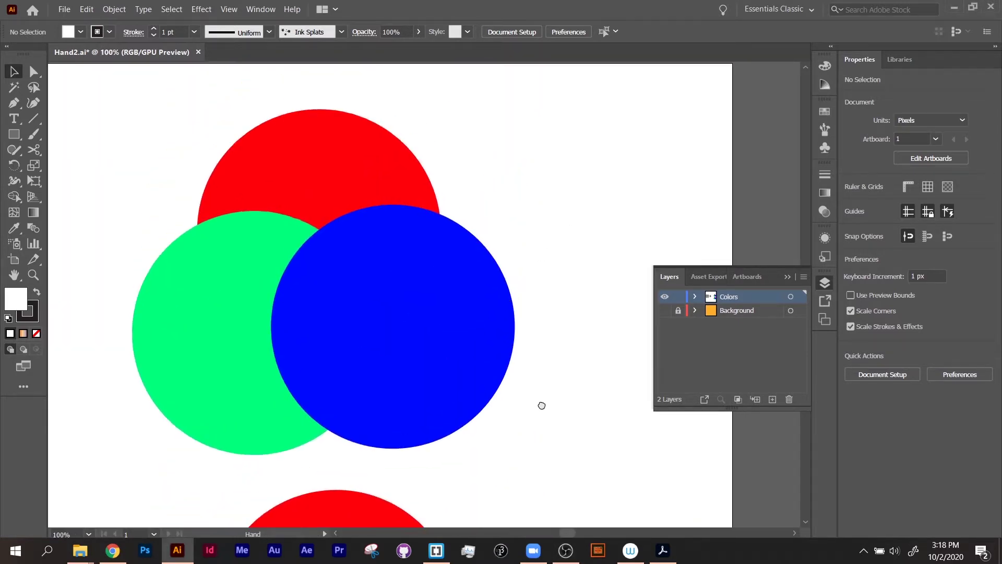
pyautogui.click(472, 350)
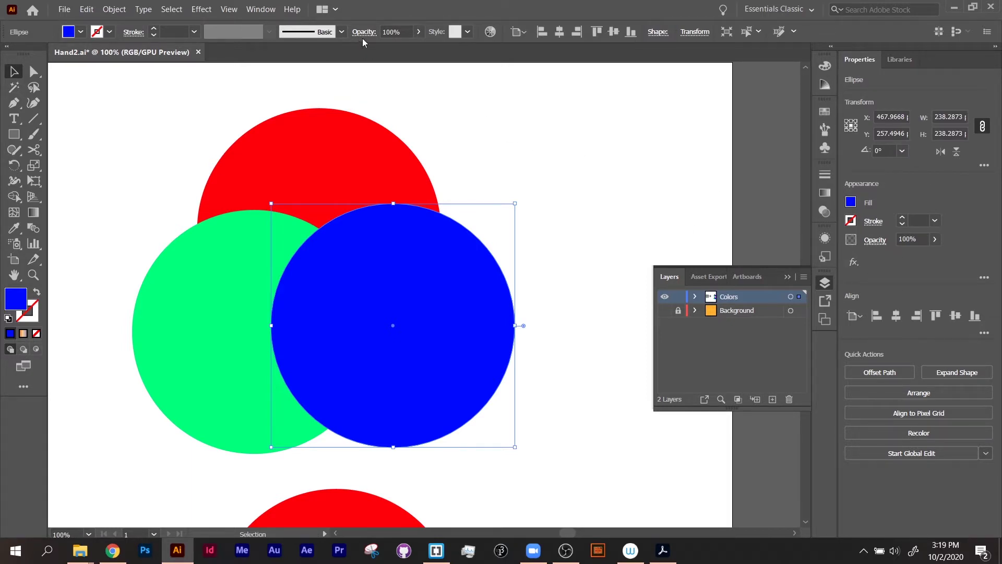
pyautogui.moveTo(419, 32); pyautogui.dragTo(392, 46)
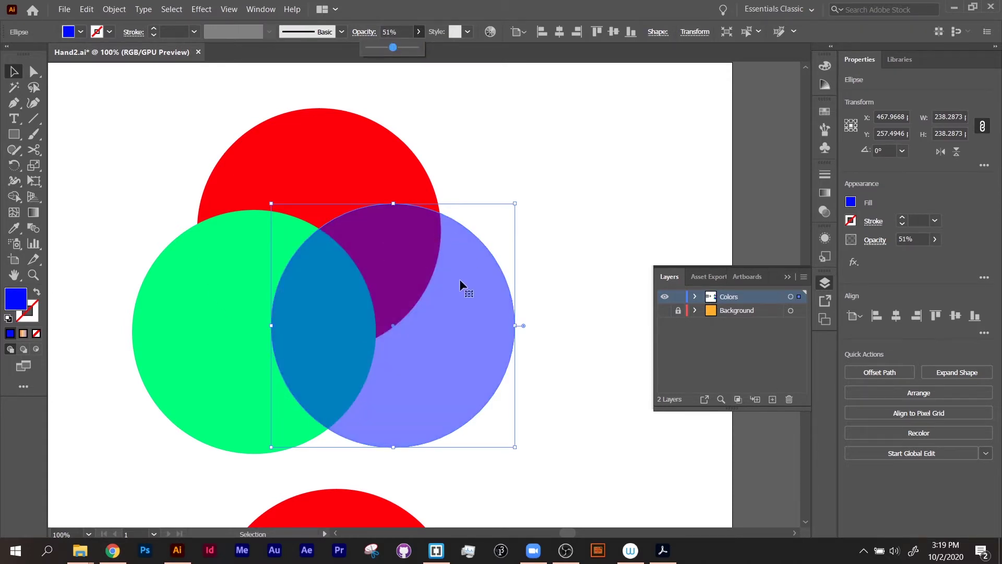
pyautogui.click(486, 159)
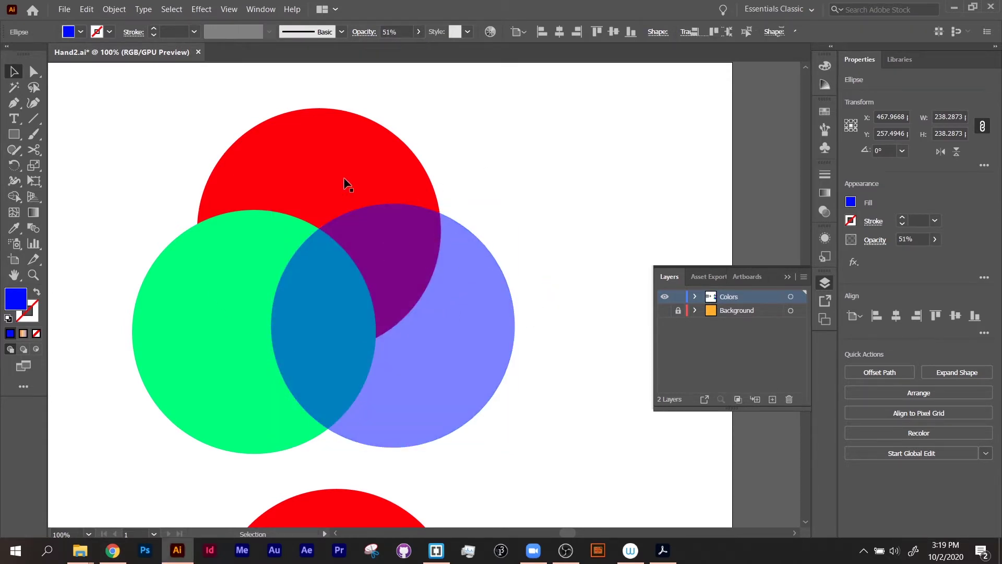
# Lower the opacity of the upper group's green and red circles together to 45%.
pyautogui.click(227, 314)
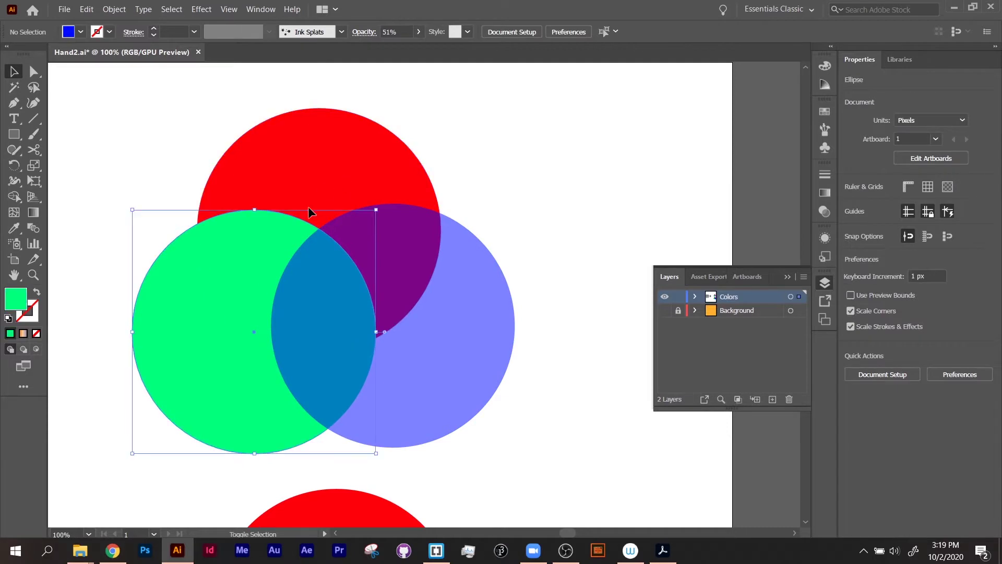
pyautogui.keyDown('shift'); pyautogui.click(326, 178); pyautogui.keyUp('shift')
pyautogui.click(419, 32)
pyautogui.moveTo(415, 47); pyautogui.dragTo(392, 50)
pyautogui.click(499, 131)
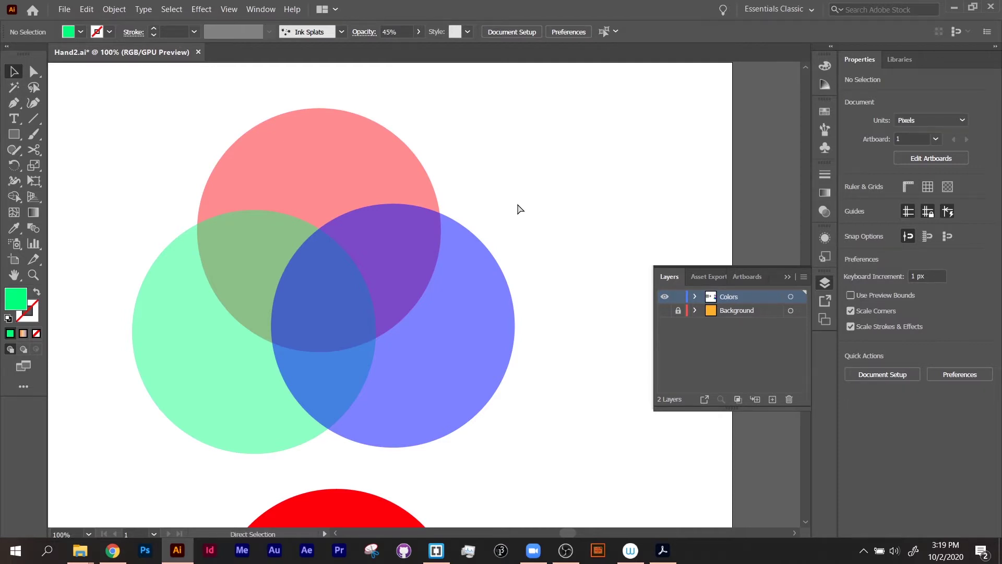
# Undo the opacity change on the green and red circles and deselect them.
pyautogui.hotkey('ctrl', 'z')
pyautogui.press('v')
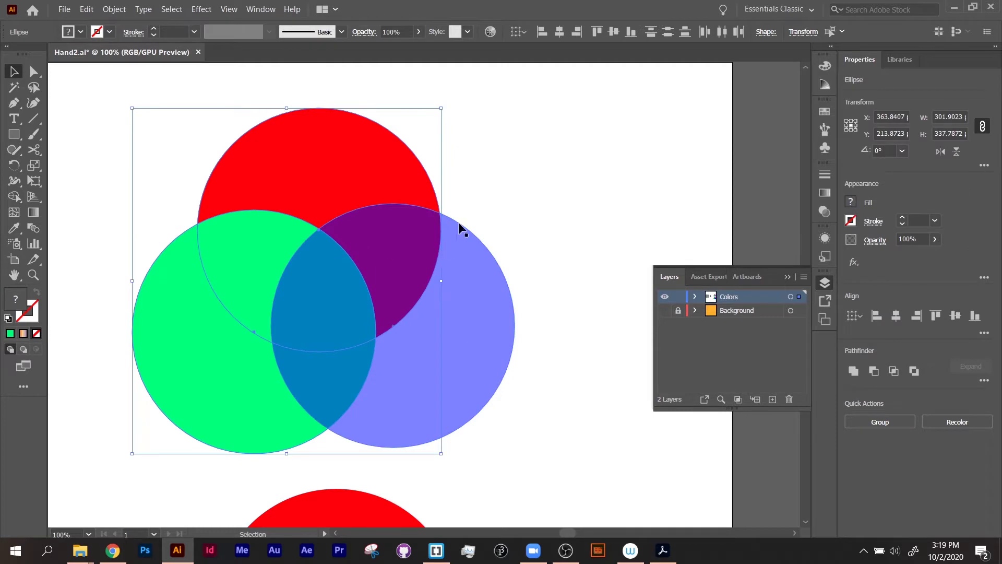
pyautogui.click(515, 214)
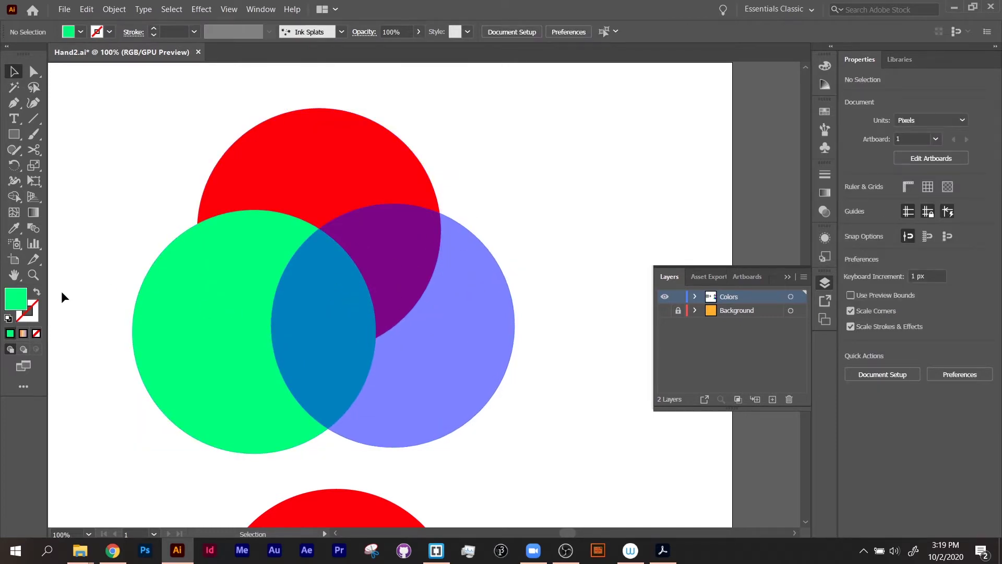
# Give the upper blue circle a bright yellow-green stroke with a weight of 21 pt.
pyautogui.click(494, 352)
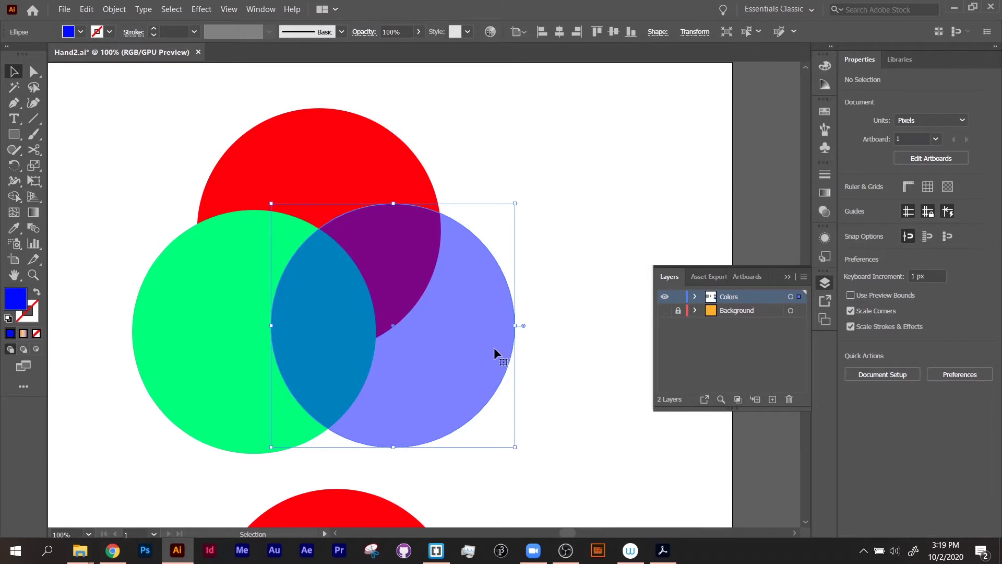
pyautogui.click(37, 315)
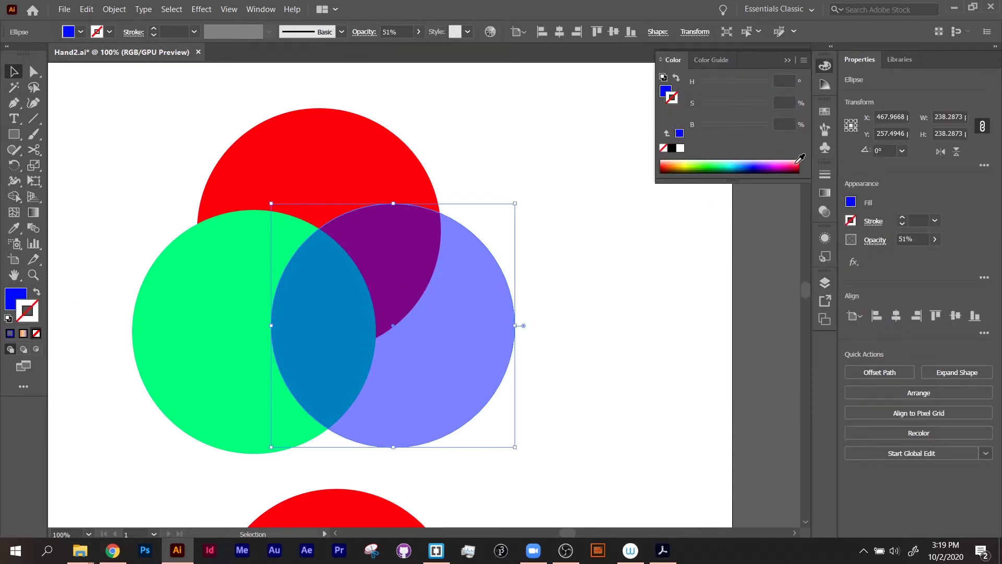
pyautogui.click(689, 161)
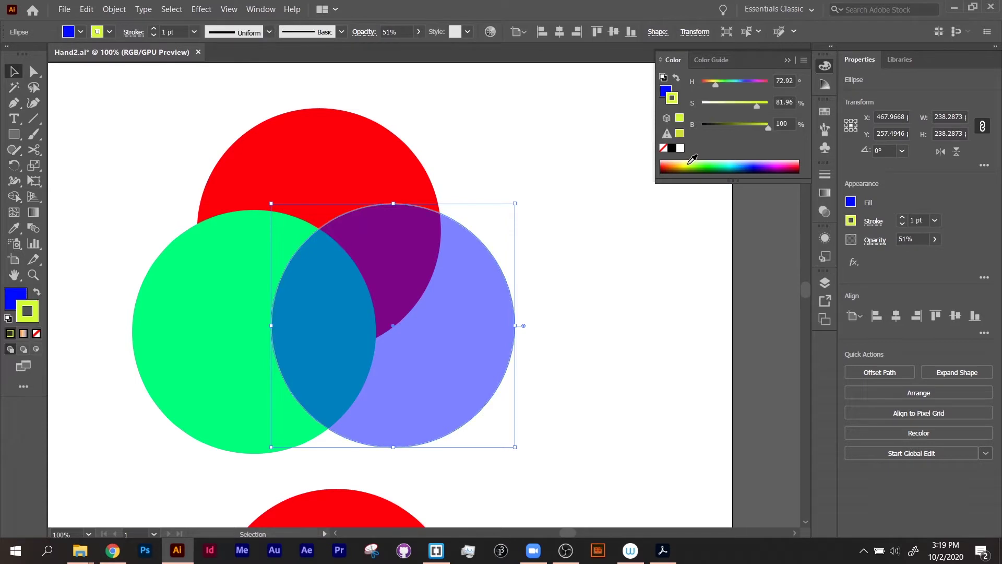
pyautogui.click(178, 32)
pyautogui.scroll(-1, 178, 32)
pyautogui.scroll(7, 178, 32)
pyautogui.scroll(14, 179, 33)
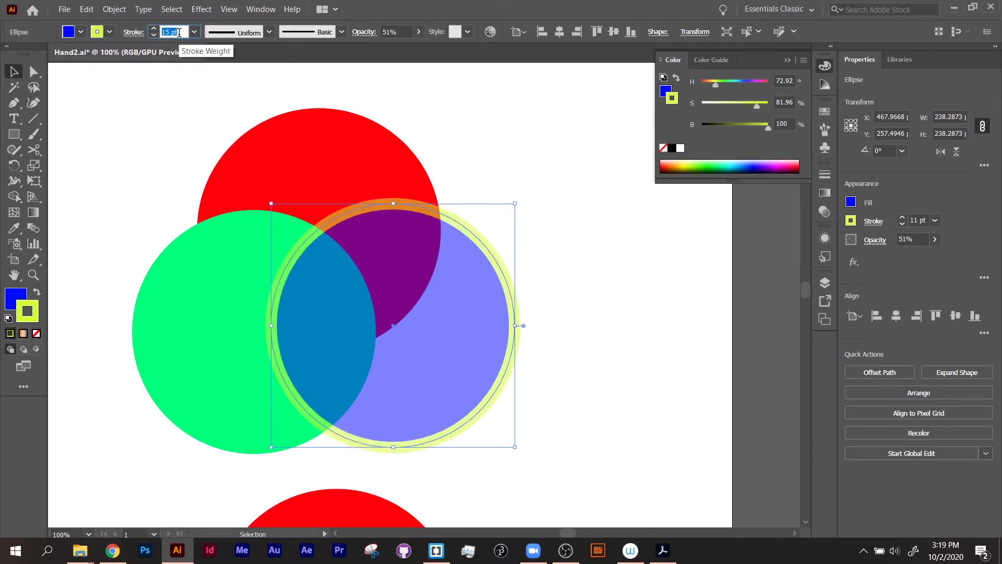
pyautogui.click(687, 329)
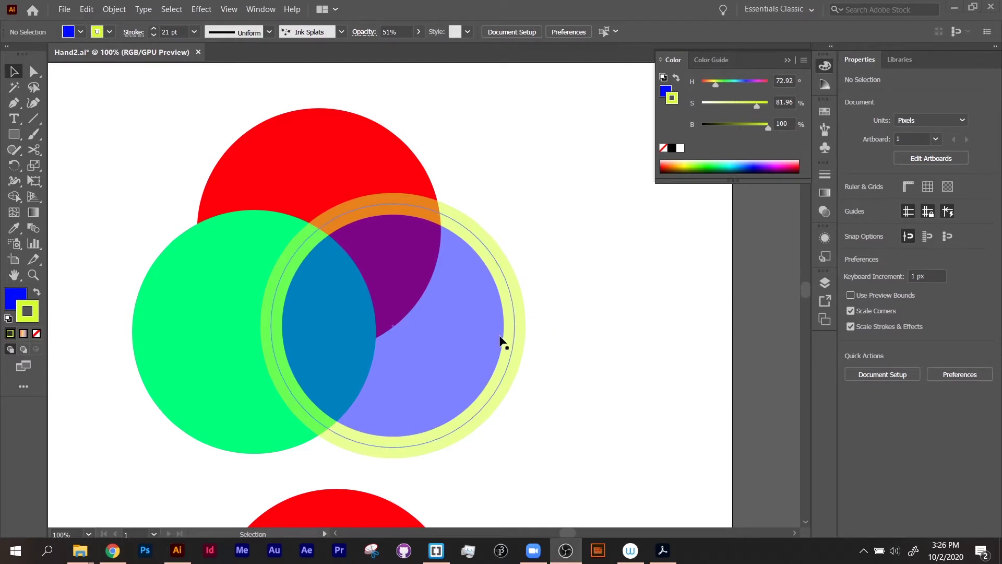
# Show the blue circle's Appearance attributes in a floating window beside the artwork, enlarged to fit all entries.
pyautogui.click(480, 342)
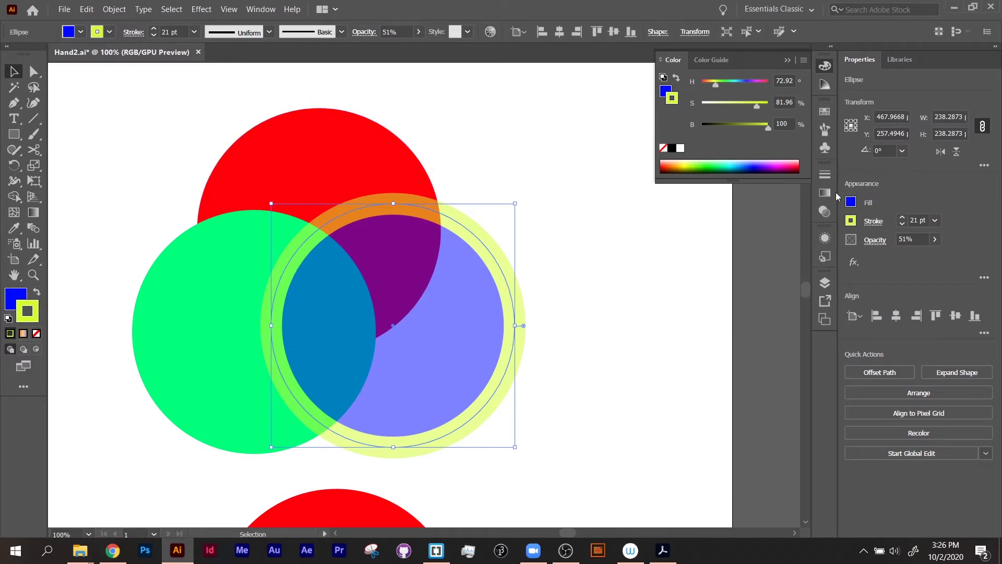
pyautogui.click(258, 11)
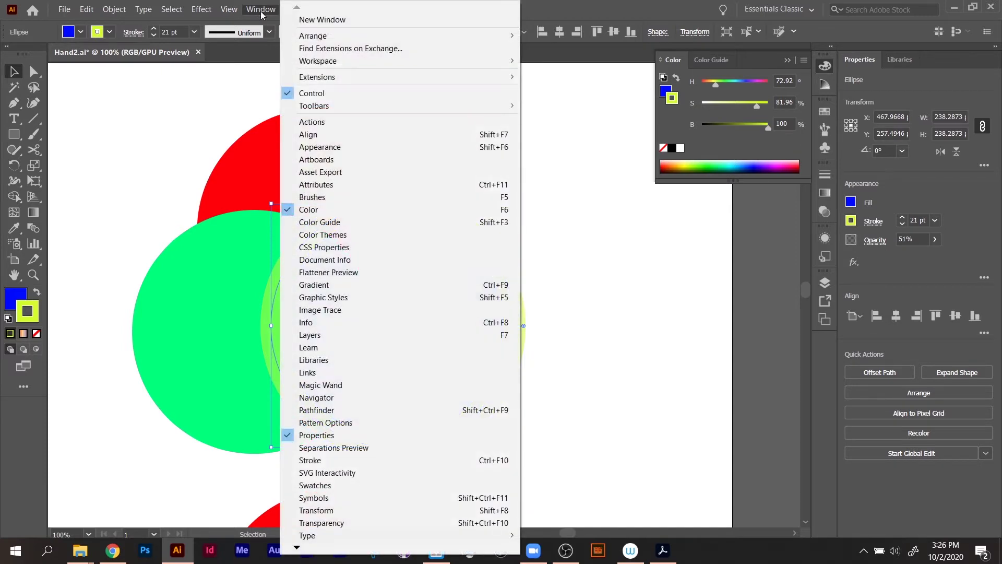
pyautogui.click(371, 148)
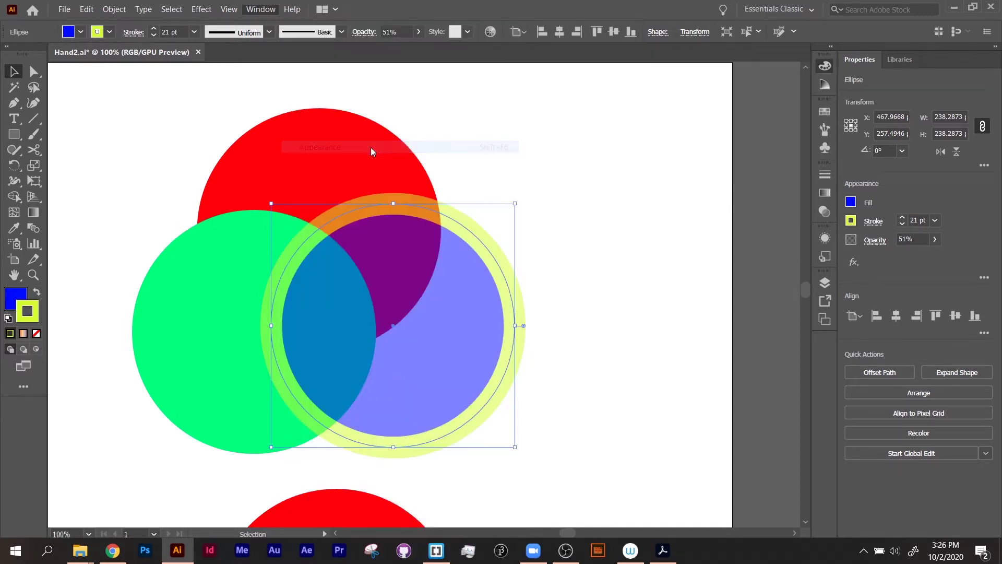
pyautogui.moveTo(674, 231); pyautogui.dragTo(537, 108)
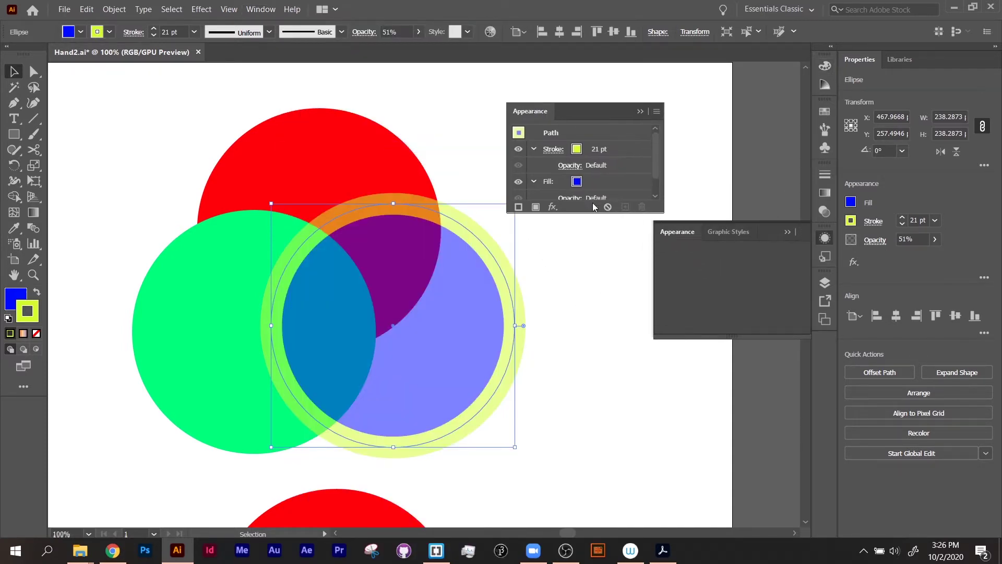
pyautogui.moveTo(594, 218); pyautogui.dragTo(595, 344)
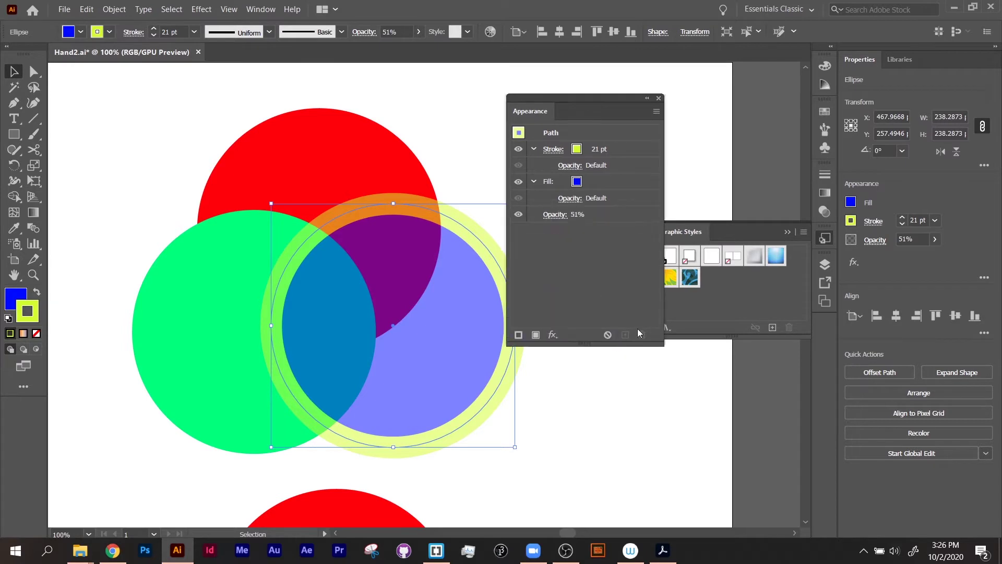
pyautogui.click(788, 232)
pyautogui.moveTo(546, 103); pyautogui.dragTo(594, 161)
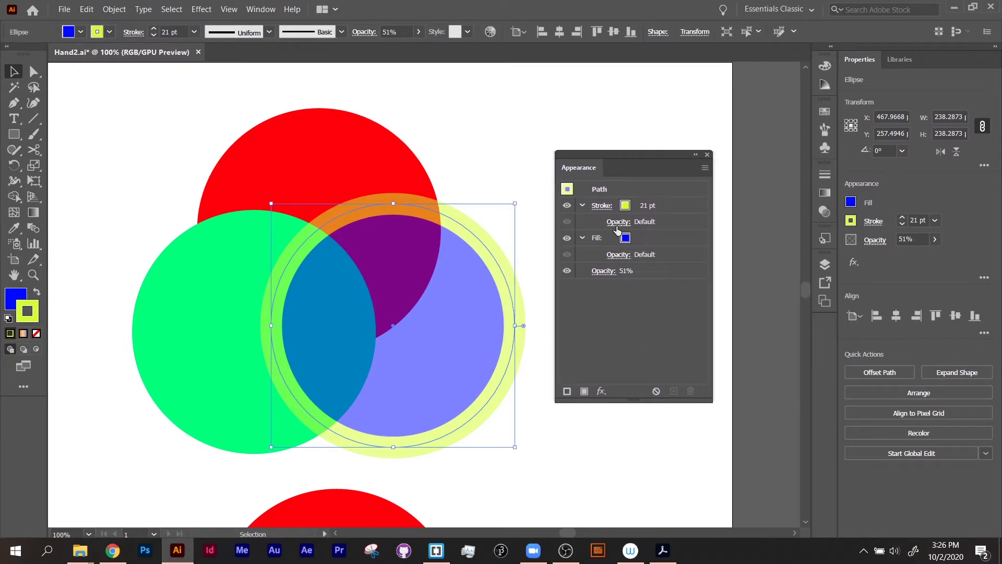
# Set the blue circle's overall object opacity to 100%.
pyautogui.click(605, 270)
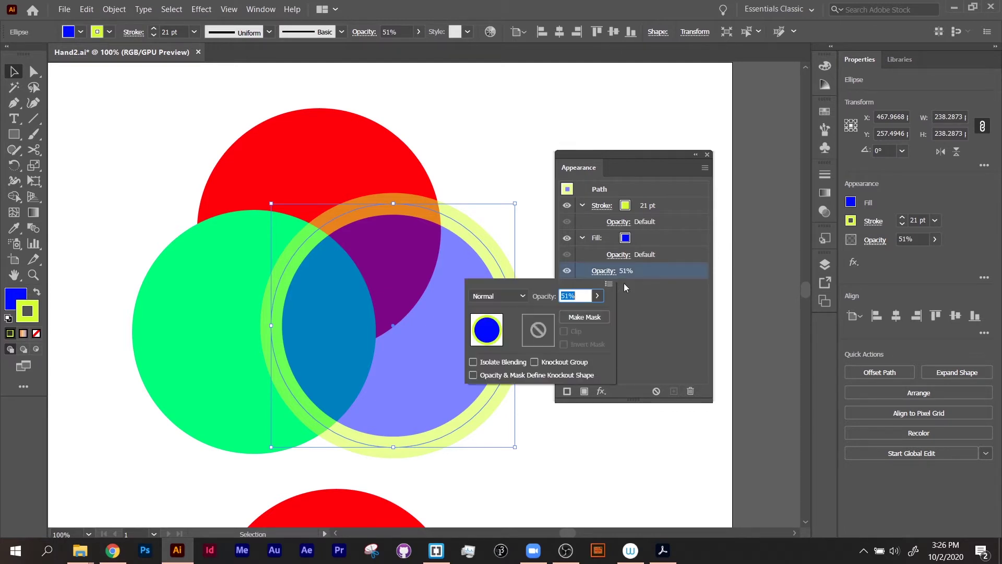
pyautogui.click(597, 296)
pyautogui.moveTo(570, 312); pyautogui.dragTo(611, 317)
pyautogui.click(647, 313)
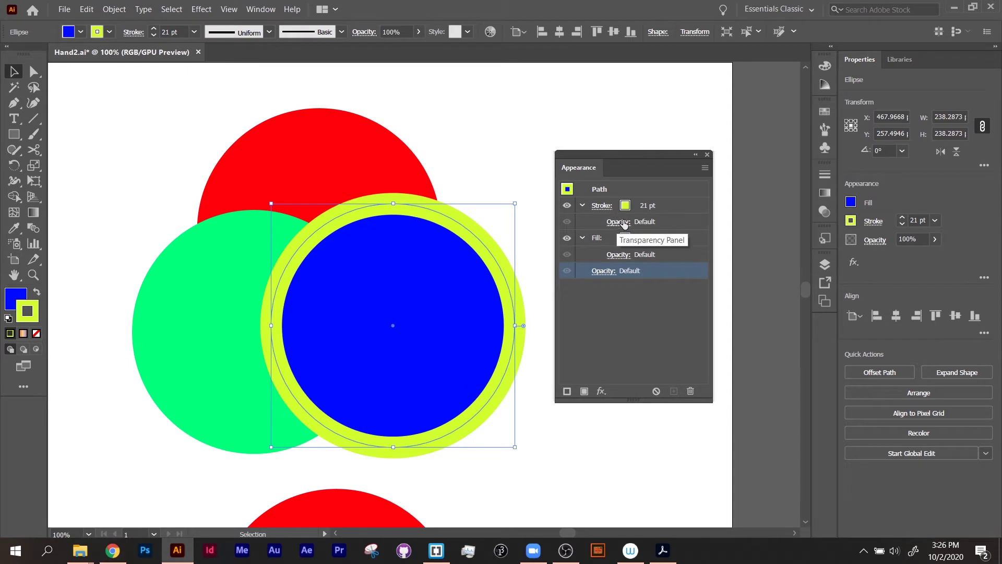
# Lower the opacity of only the blue circle's fill to 54%, using the fill's own appearance attribute.
pyautogui.click(582, 204)
pyautogui.click(582, 221)
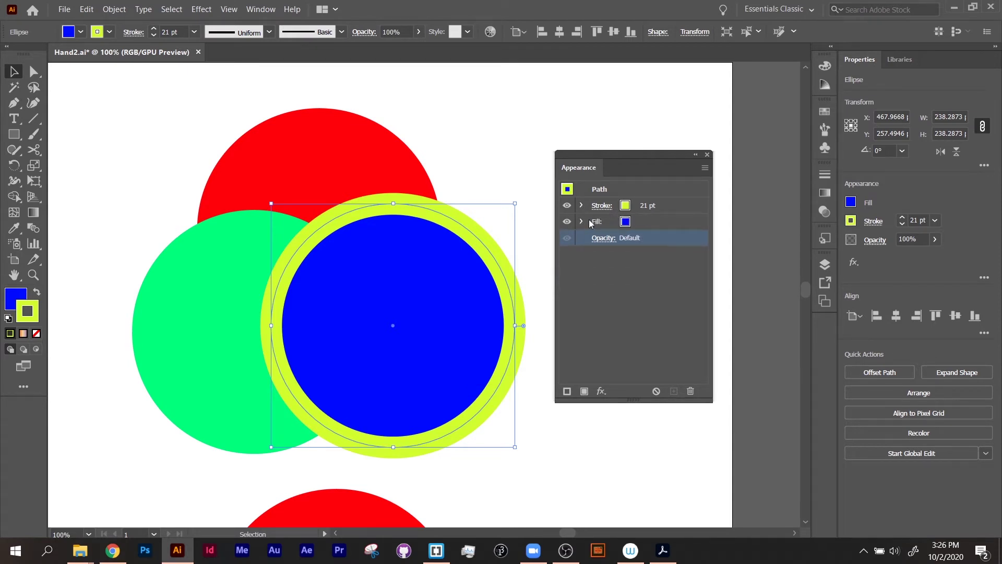
pyautogui.click(581, 205)
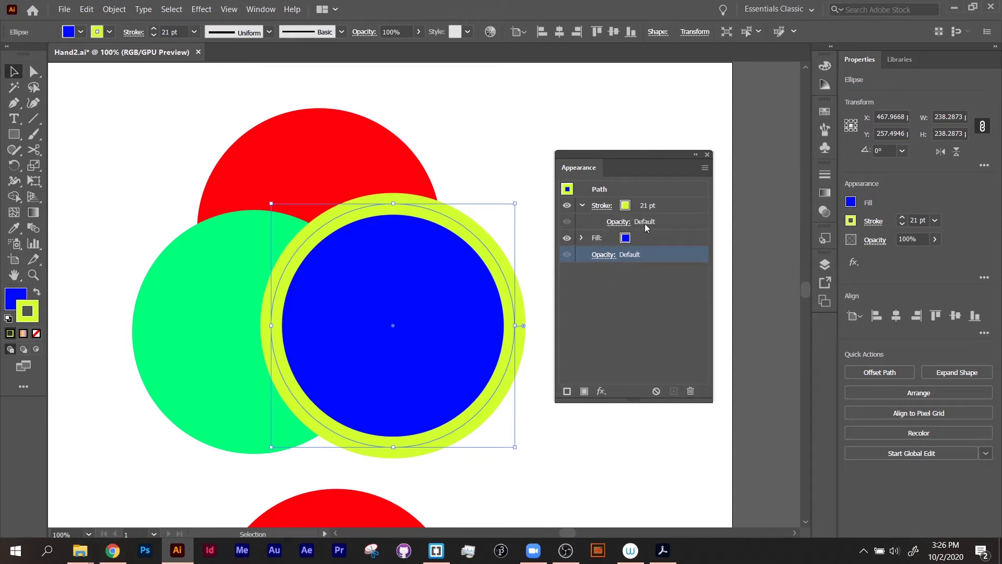
pyautogui.click(581, 238)
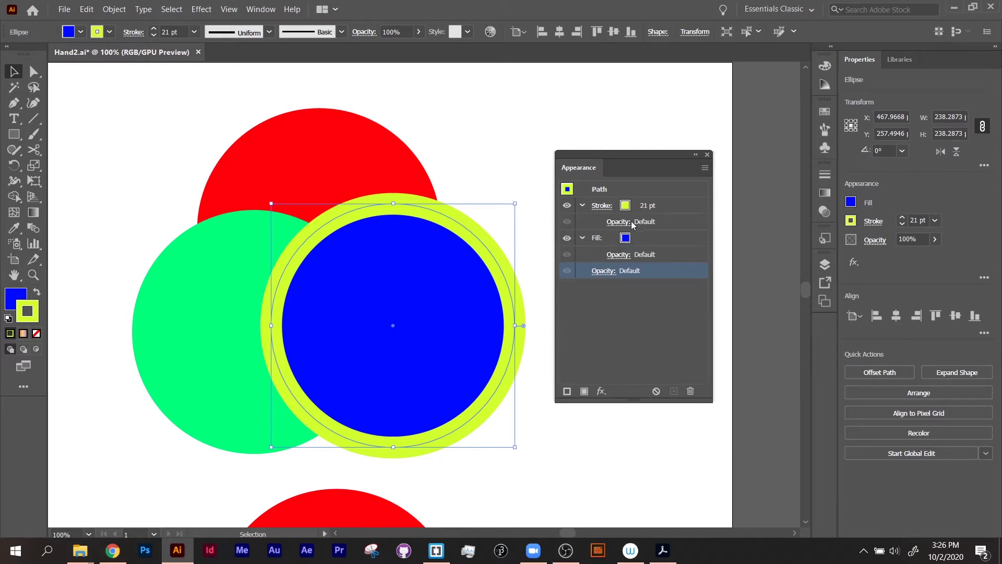
pyautogui.click(626, 259)
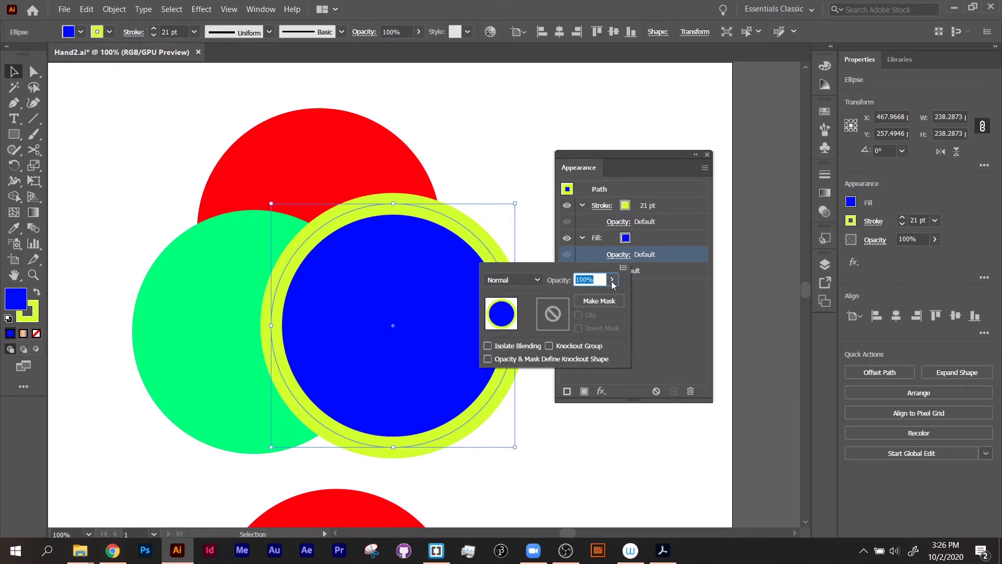
pyautogui.click(611, 280)
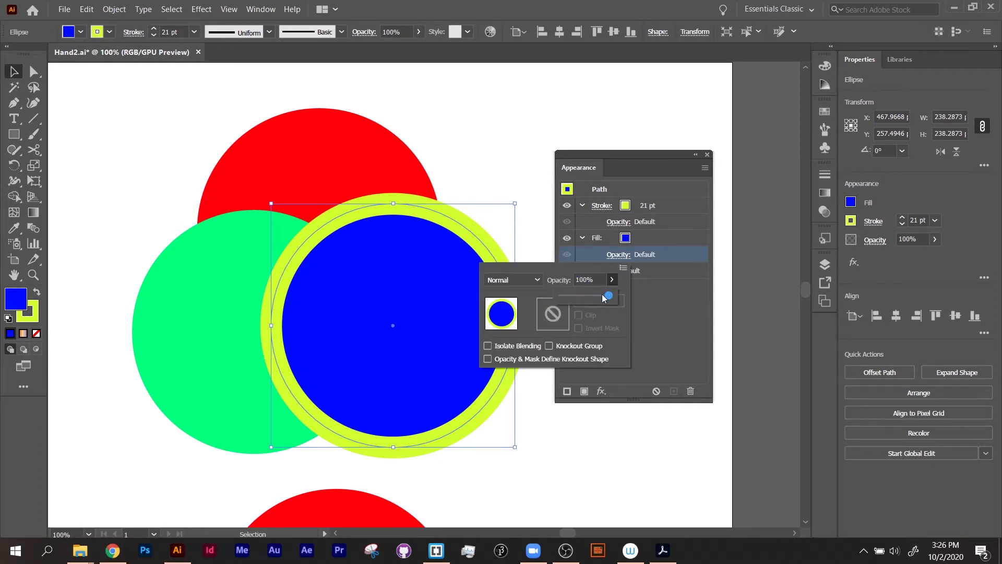
pyautogui.moveTo(603, 298); pyautogui.dragTo(589, 298)
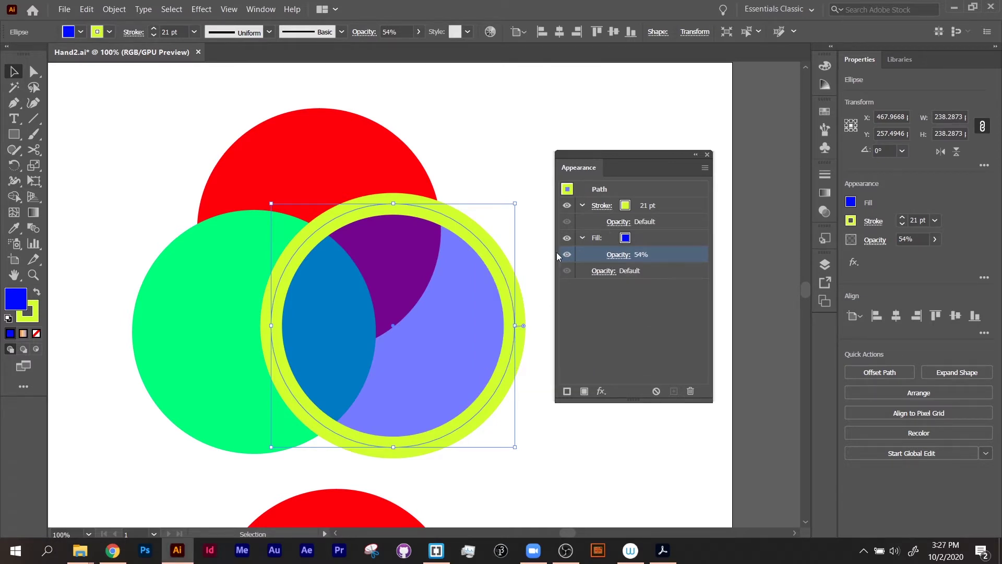
# Apply a horizontal Arc warp effect with a strong negative bend to the blue circle's fill.
pyautogui.click(601, 392)
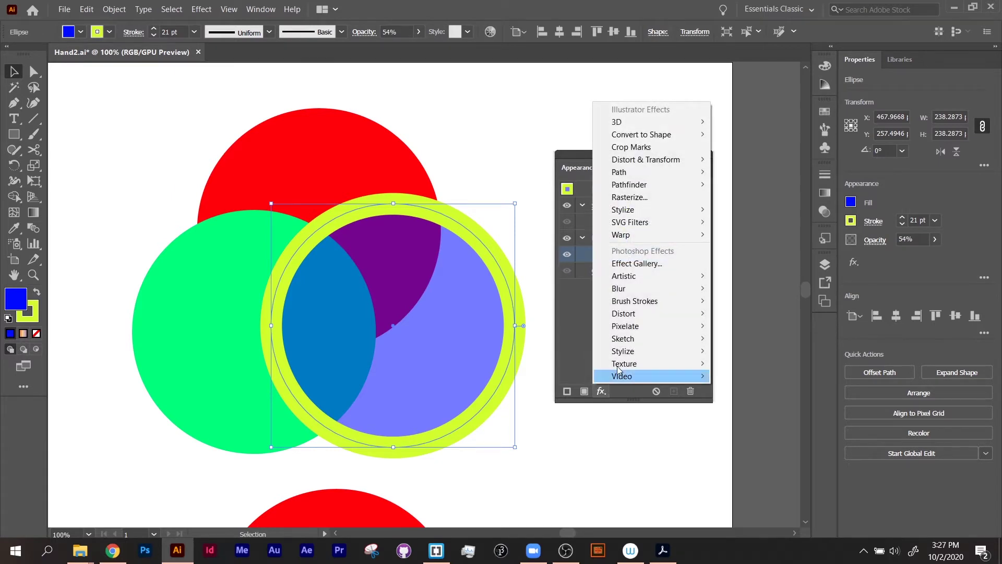
pyautogui.moveTo(634, 242)
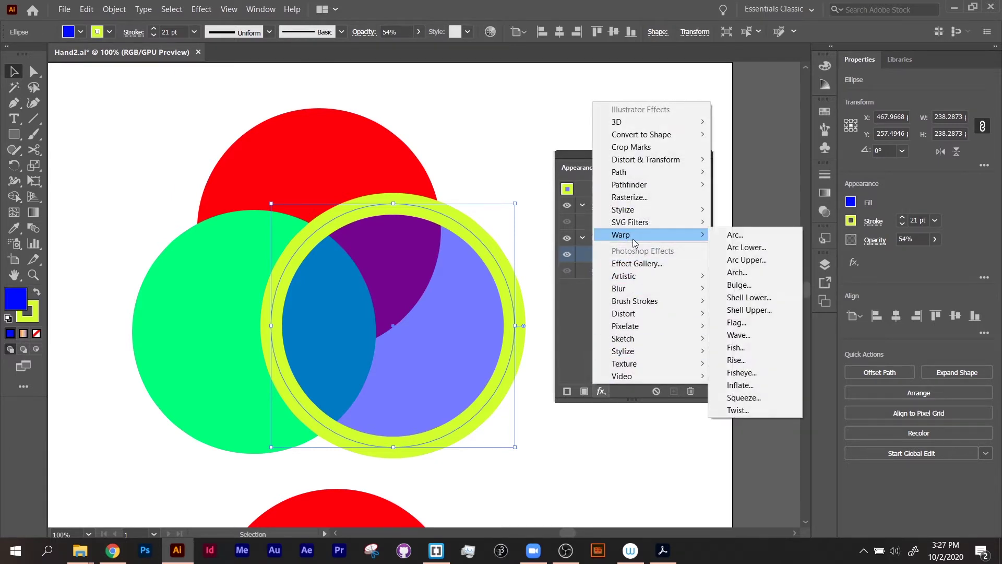
pyautogui.click(735, 234)
pyautogui.moveTo(600, 116); pyautogui.dragTo(819, 121)
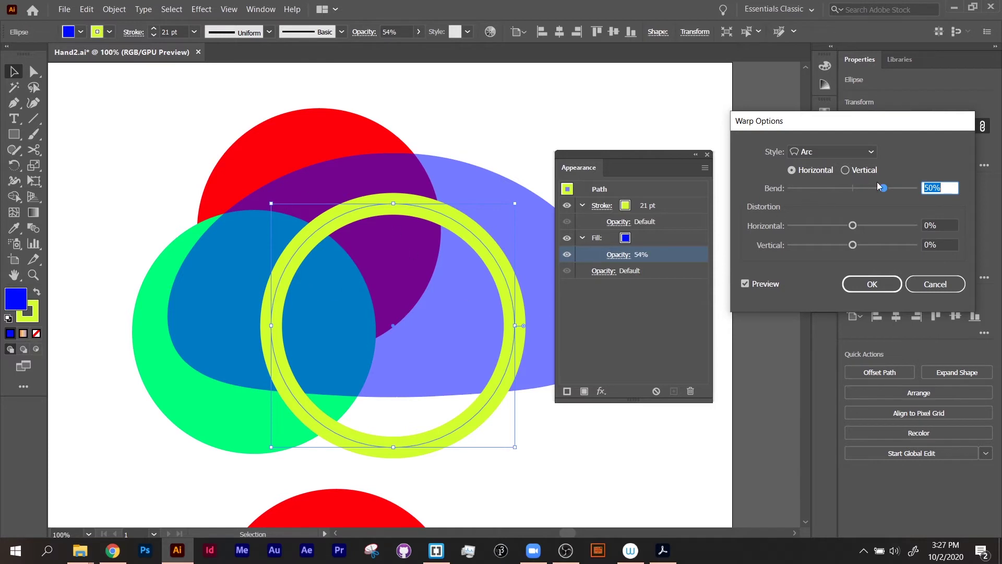
pyautogui.moveTo(884, 188); pyautogui.dragTo(797, 195)
pyautogui.click(872, 284)
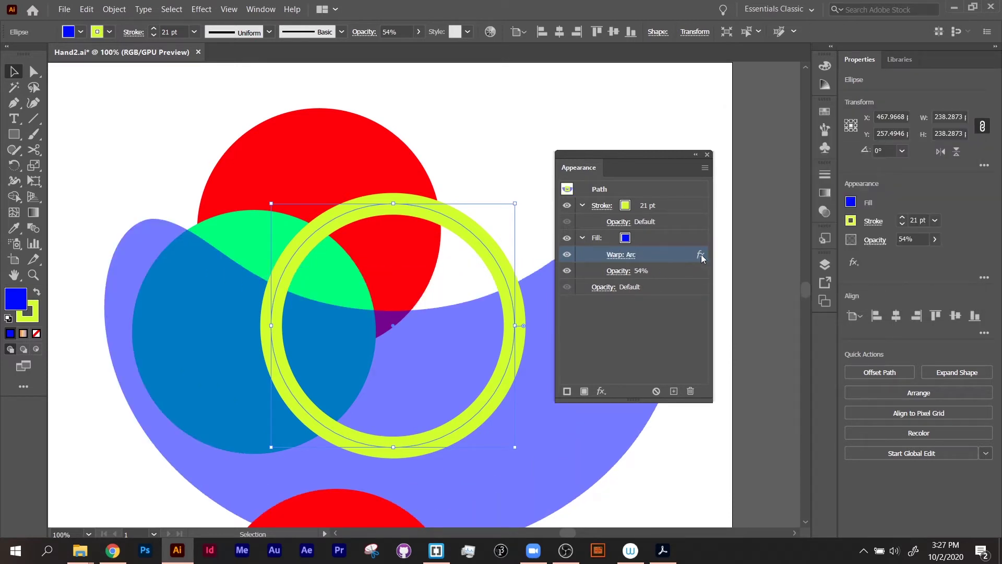
# Toggle the fill's Arc warp effect off and on several times, leaving it hidden.
pyautogui.click(566, 256)
pyautogui.click(567, 256)
pyautogui.click(566, 256)
pyautogui.click(566, 256)
pyautogui.click(566, 256)
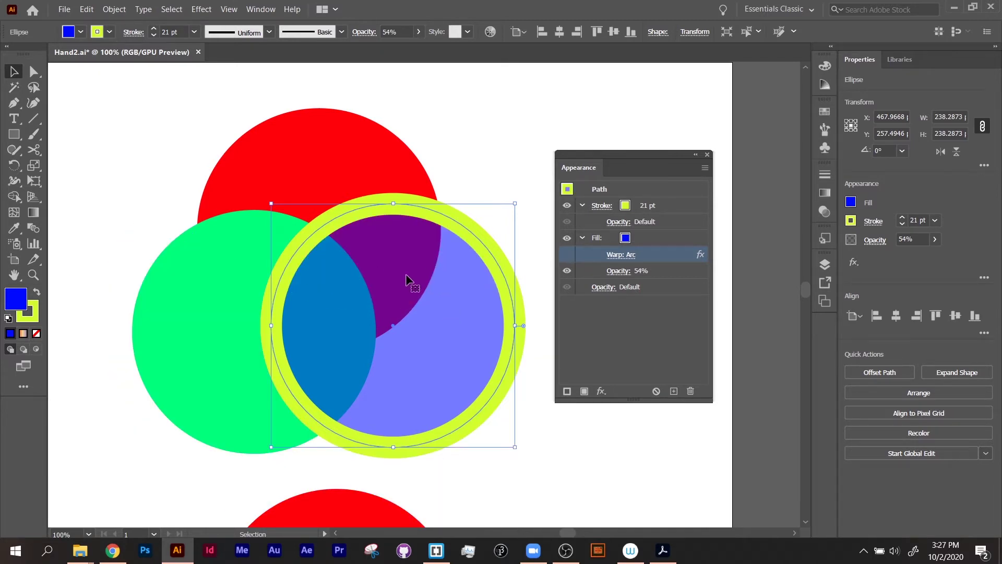
# Set the blue fill's opacity to 100% and delete its Arc warp effect.
pyautogui.click(636, 272)
pyautogui.click(610, 298)
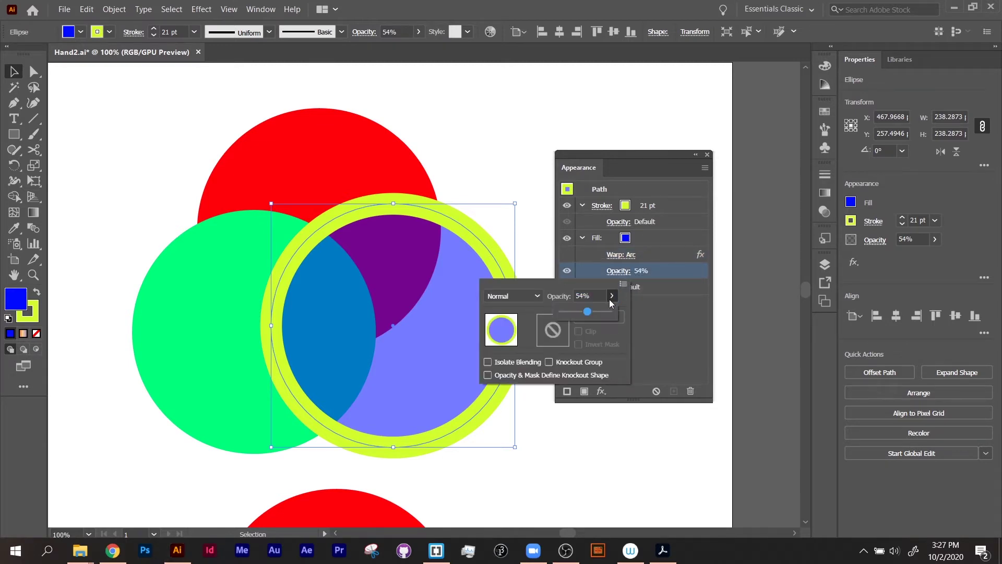
pyautogui.moveTo(624, 311); pyautogui.dragTo(625, 311)
pyautogui.click(700, 256)
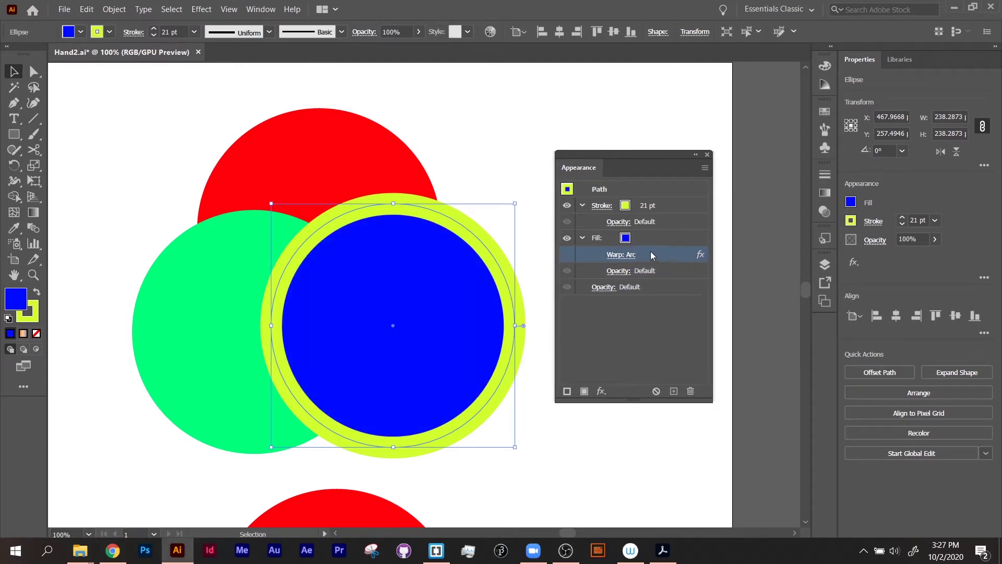
pyautogui.click(690, 390)
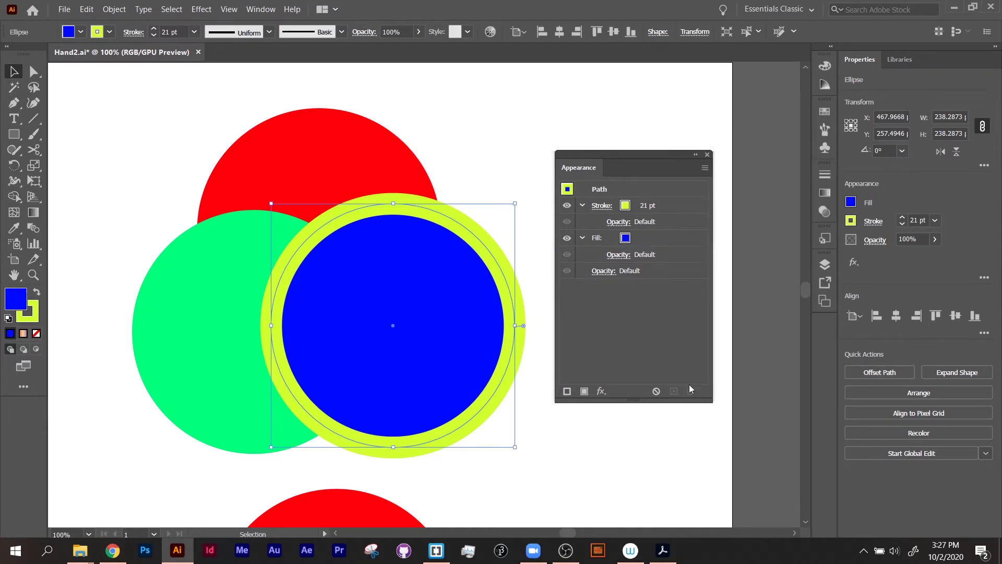
# Remove the yellow-green stroke from the blue circle and move the green circle level with the blue one.
pyautogui.click(707, 155)
pyautogui.click(606, 217)
pyautogui.click(490, 270)
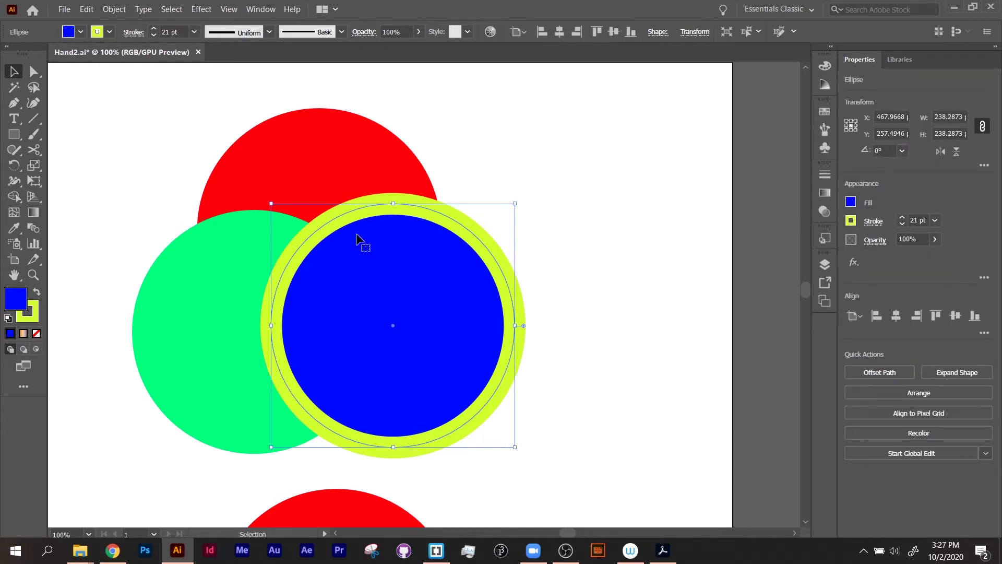
pyautogui.click(36, 325)
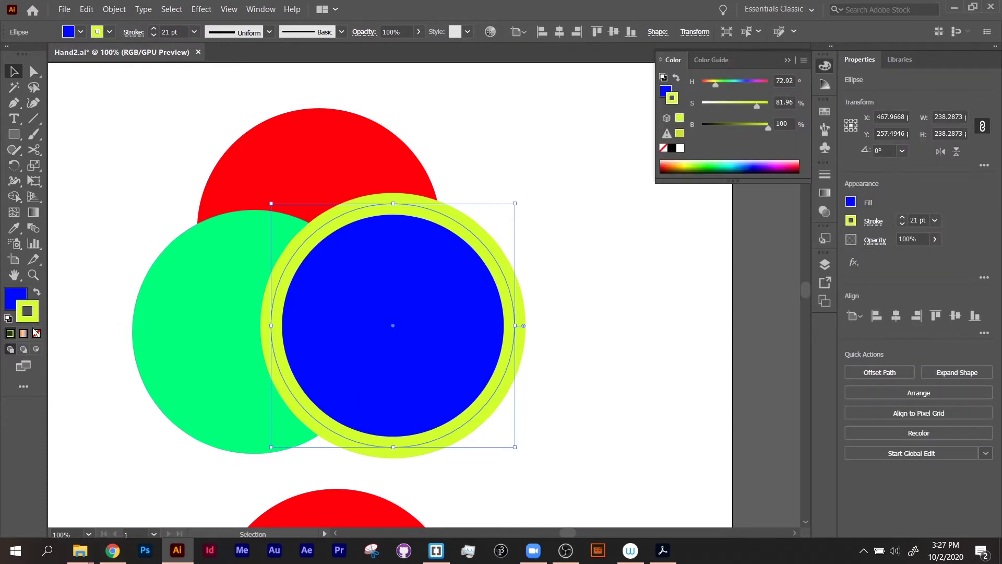
pyautogui.click(40, 333)
pyautogui.click(139, 202)
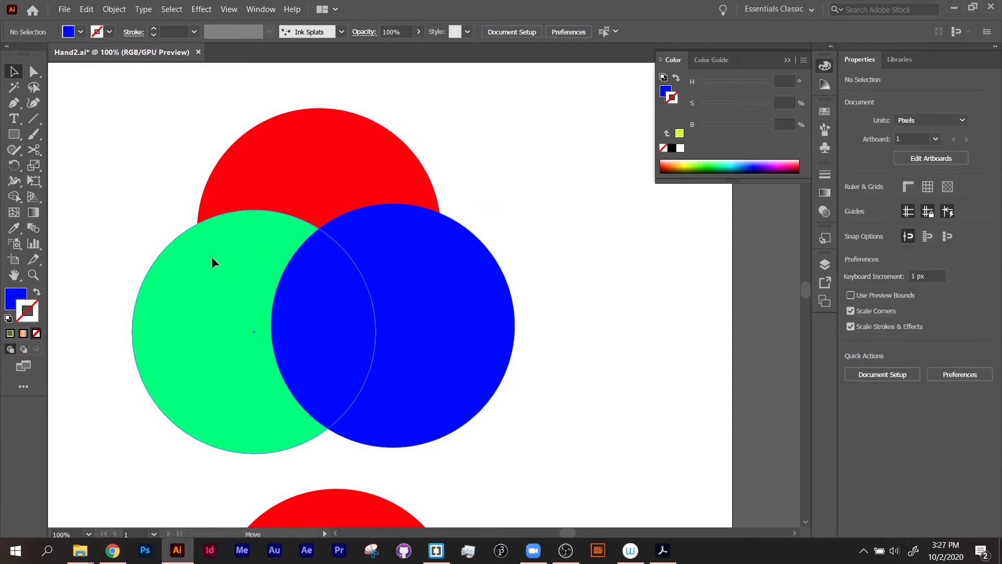
pyautogui.moveTo(211, 256); pyautogui.dragTo(206, 249)
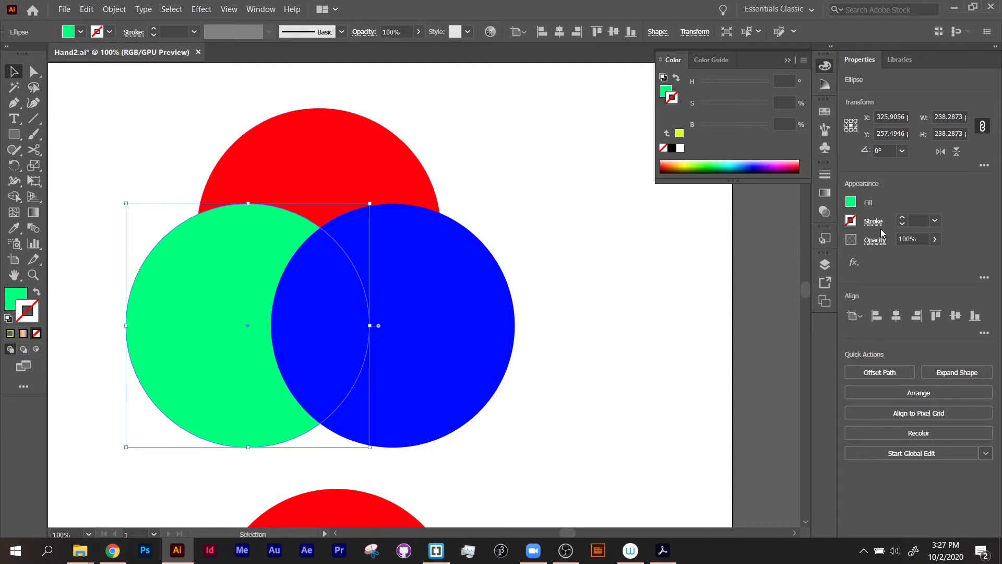
pyautogui.click(612, 291)
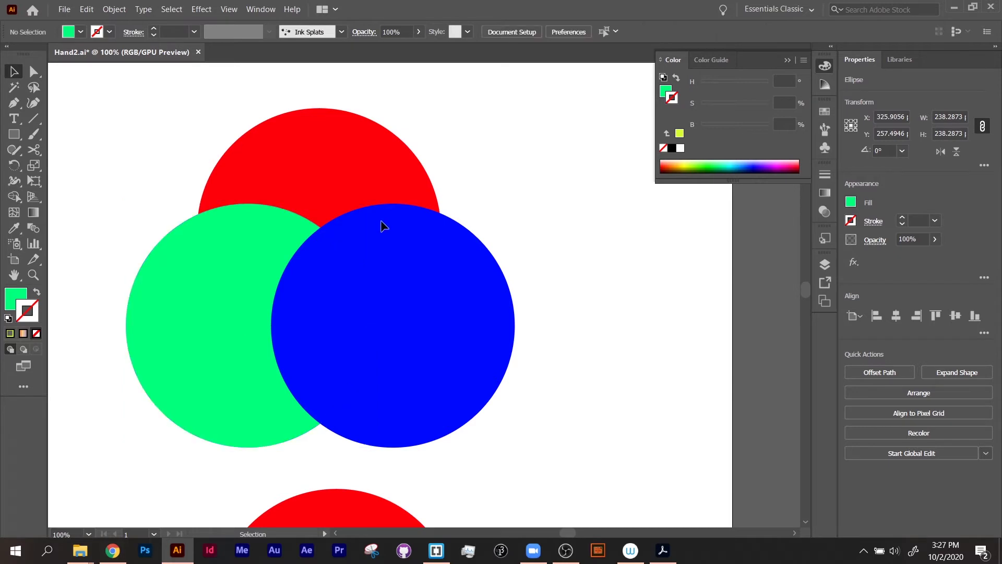
# Examine the list of blending modes available in the blue circle's opacity settings without changing the mode.
pyautogui.click(462, 306)
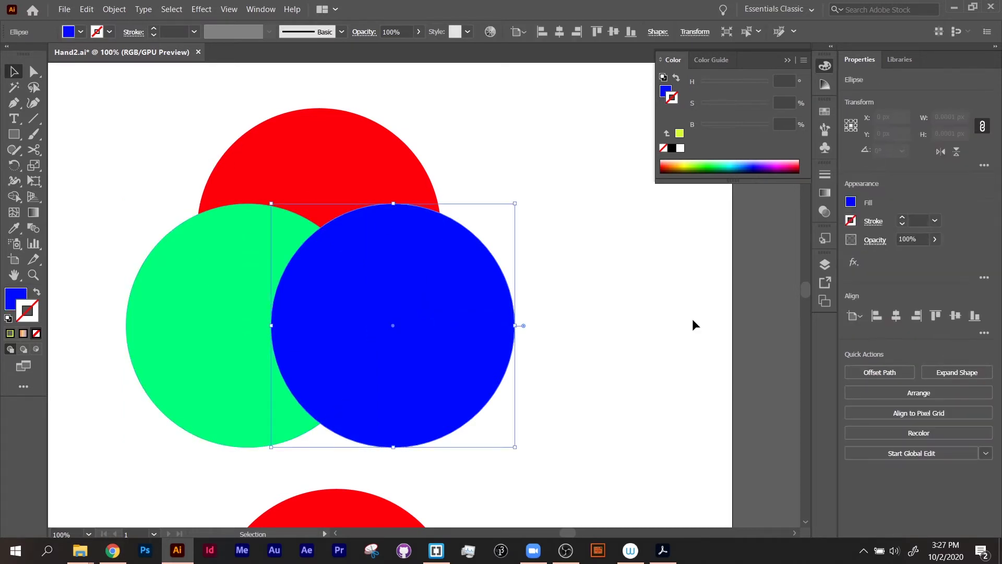
pyautogui.click(875, 243)
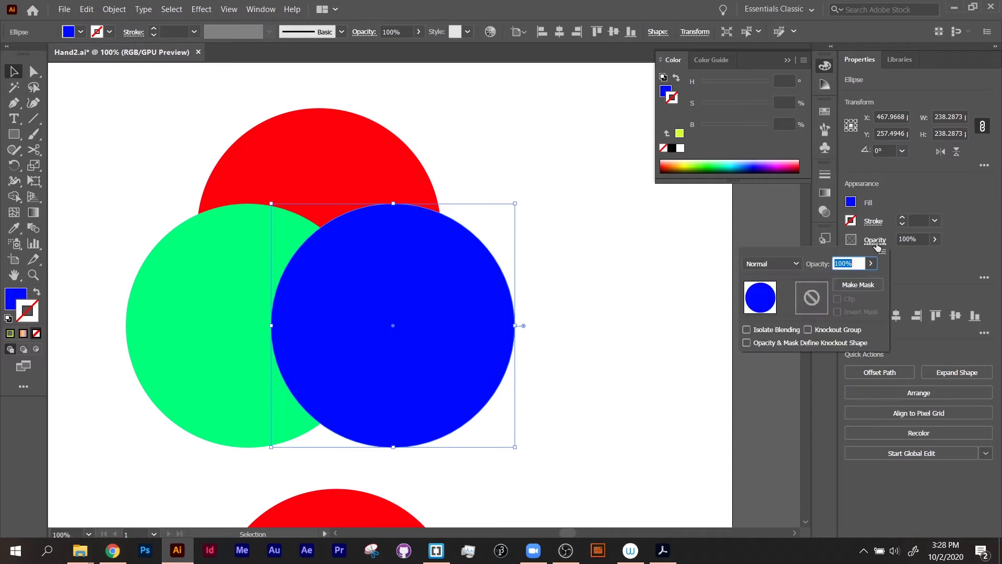
pyautogui.click(790, 264)
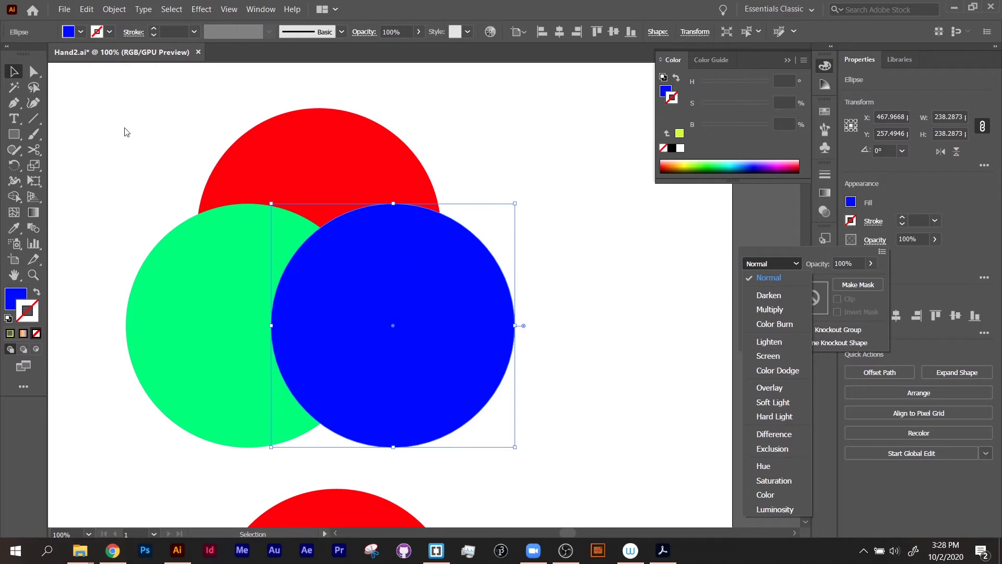
pyautogui.click(148, 128)
pyautogui.click(149, 120)
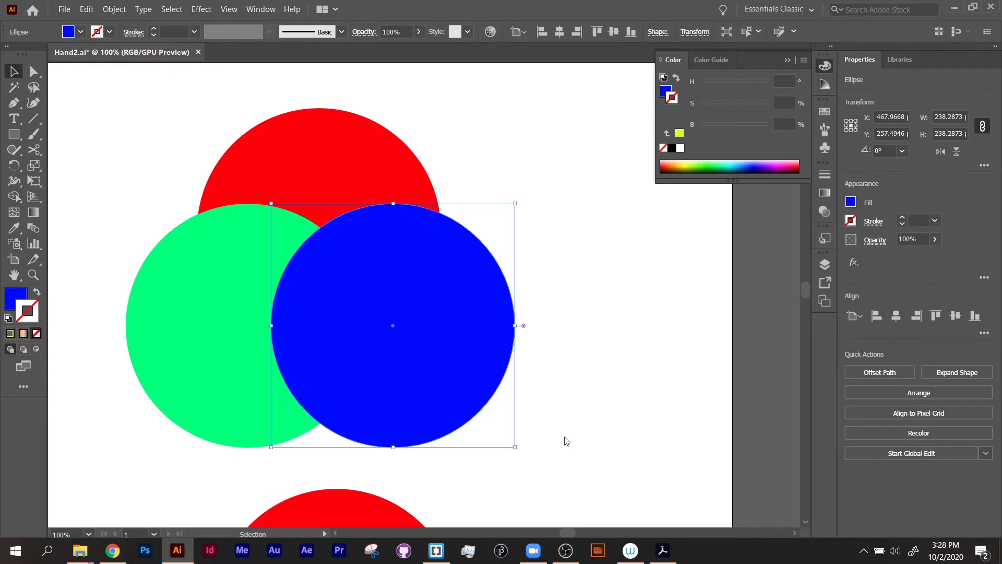
# Set the blending mode of all three circles in the upper group to Multiply and deselect them.
pyautogui.moveTo(167, 121); pyautogui.dragTo(512, 380)
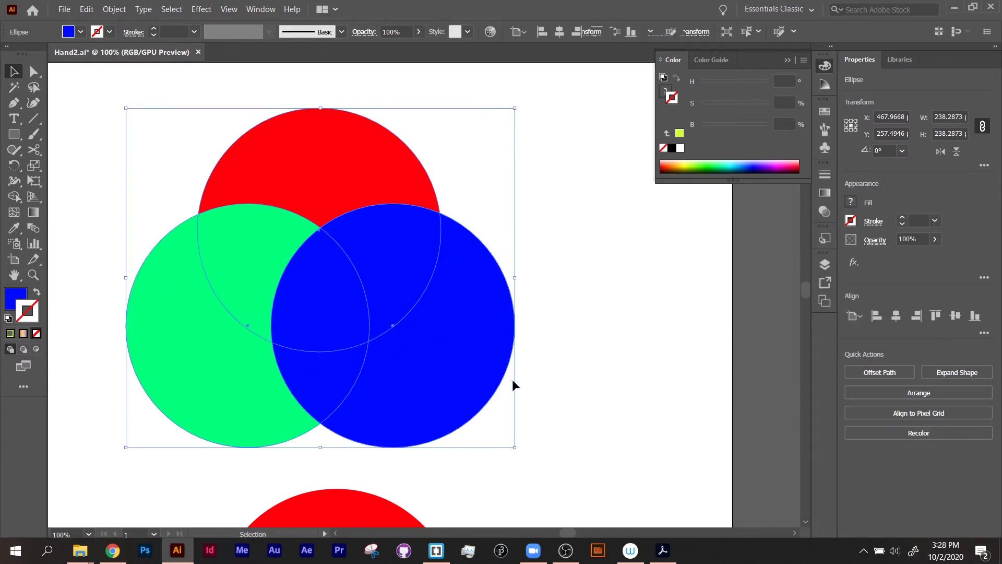
pyautogui.click(876, 240)
pyautogui.click(777, 265)
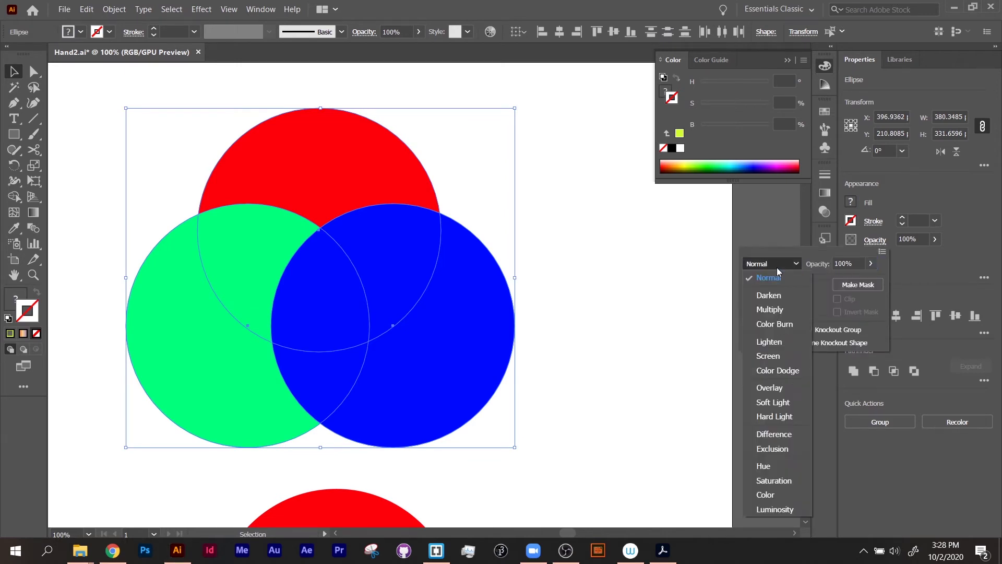
pyautogui.click(777, 310)
pyautogui.click(566, 245)
pyautogui.click(555, 302)
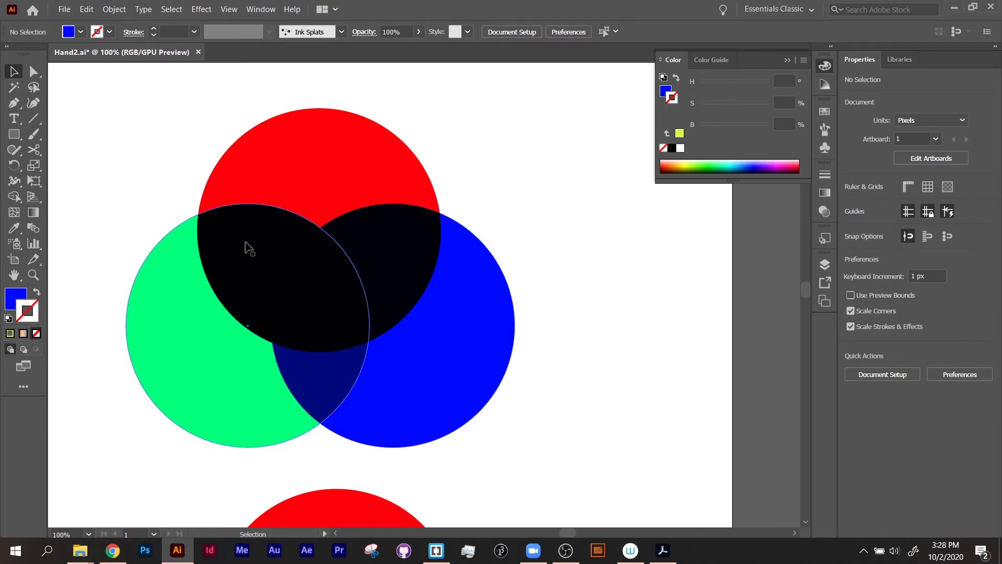
# Set the lower three circles' blending mode to Lighten and shift them about 13 px right and 9 px down.
pyautogui.scroll(-5, 595, 403)
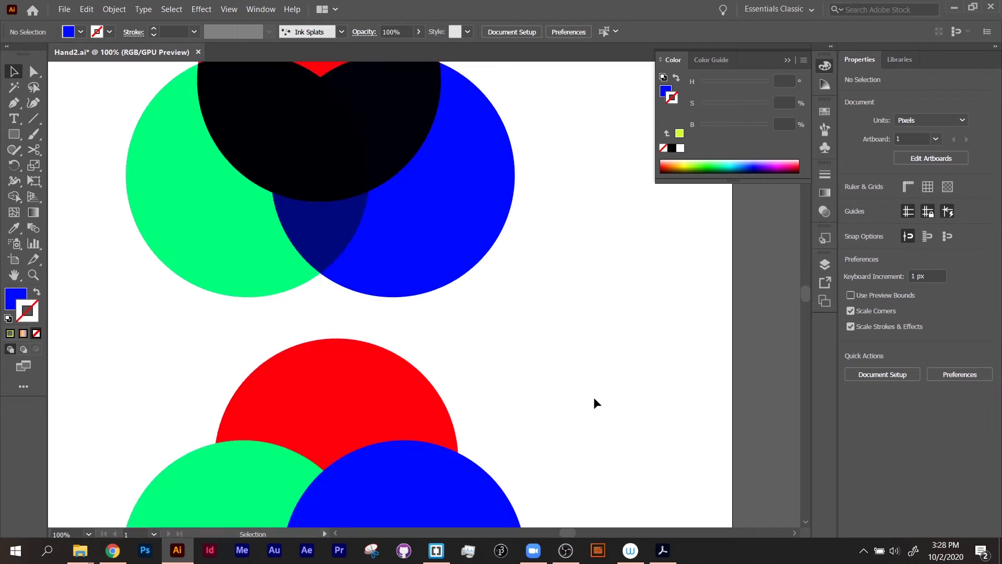
pyautogui.scroll(-6, 595, 398)
pyautogui.moveTo(84, 119); pyautogui.dragTo(633, 464)
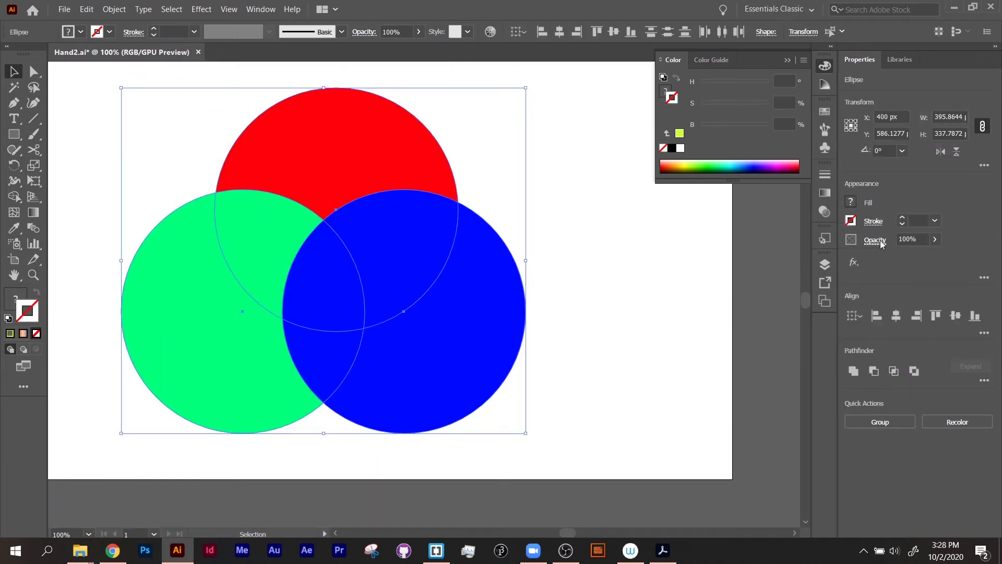
pyautogui.click(877, 240)
pyautogui.click(778, 263)
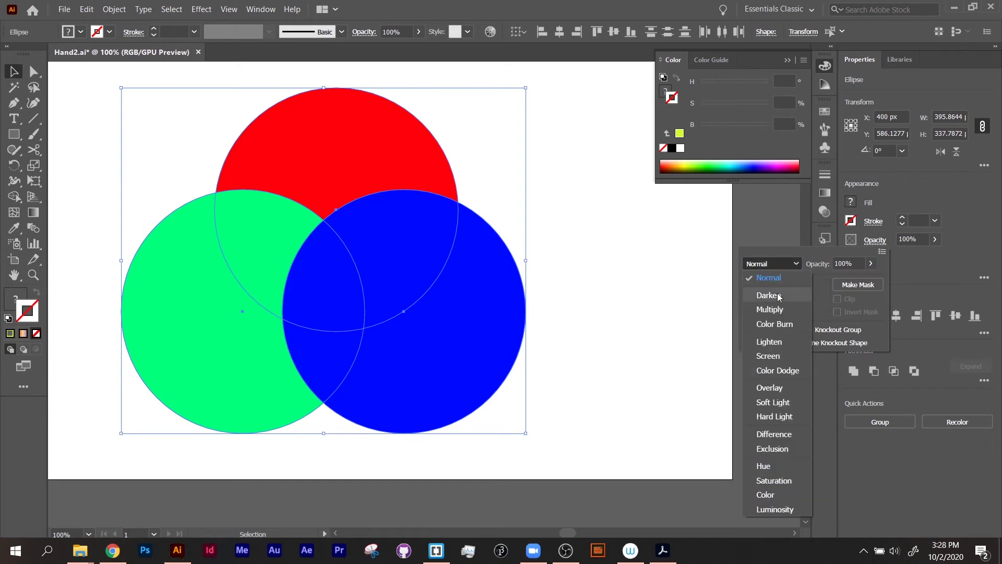
pyautogui.click(771, 346)
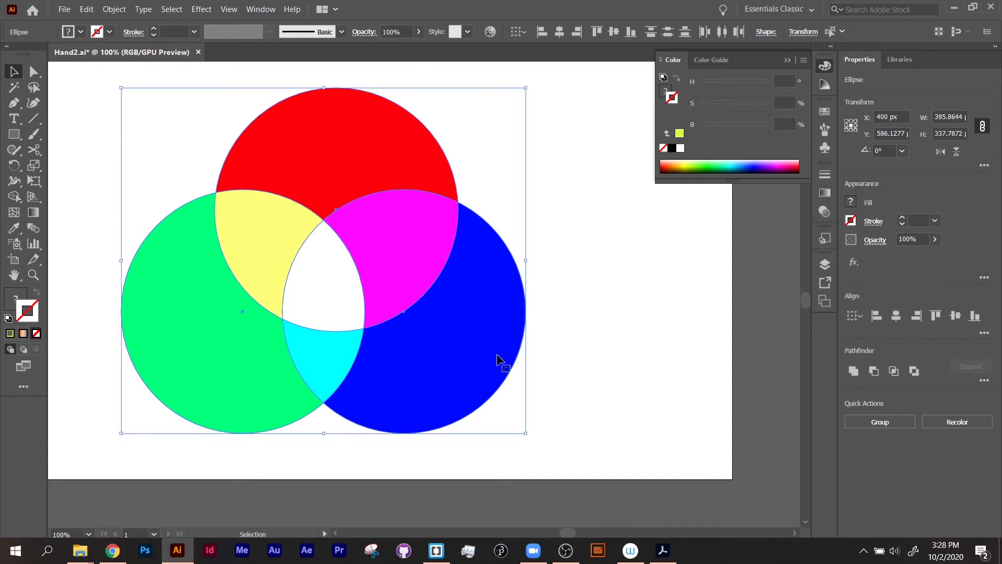
pyautogui.moveTo(501, 358); pyautogui.dragTo(514, 367)
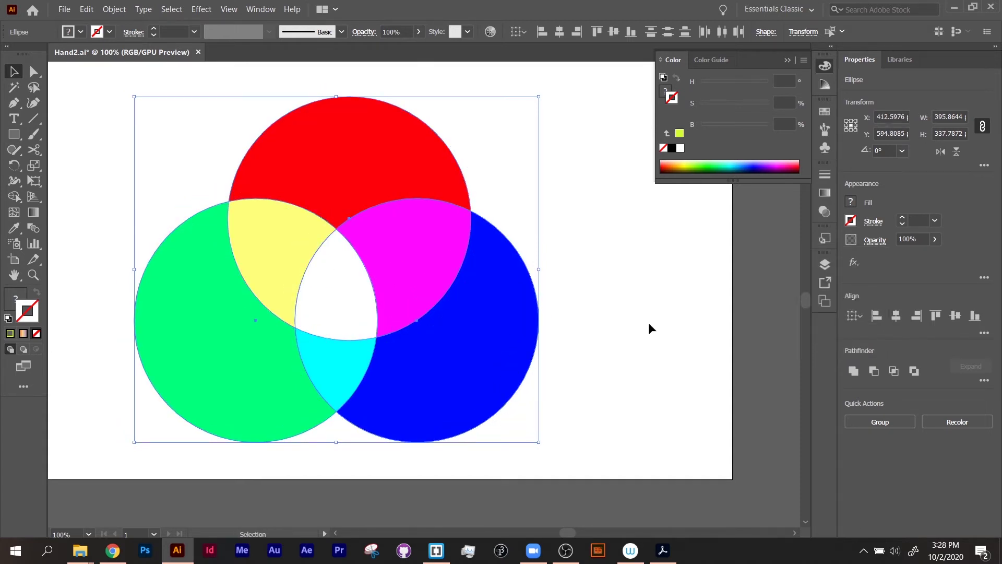
pyautogui.scroll(-1, 648, 322)
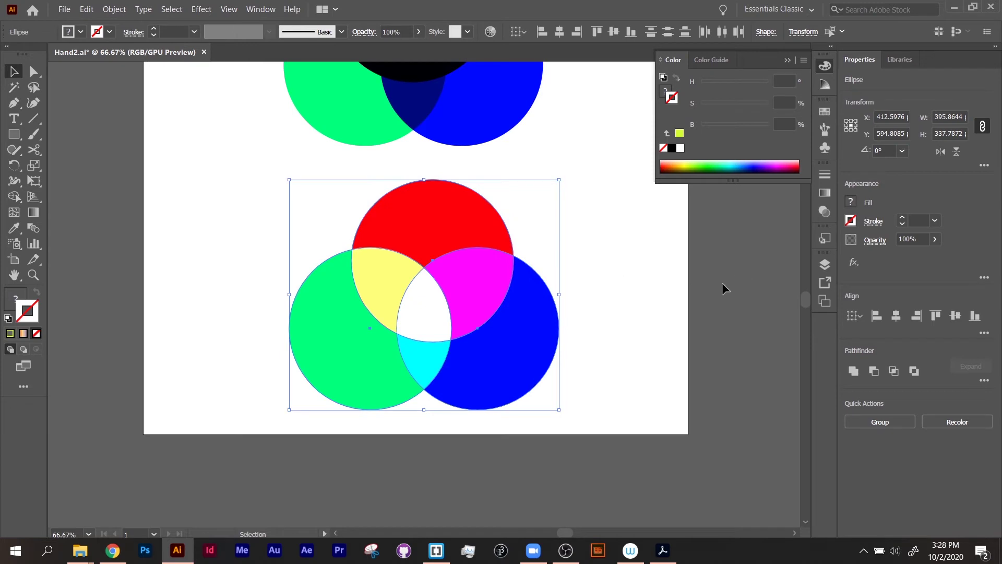
# Try the Exclusion and Difference blending modes on the lower three circles.
pyautogui.click(612, 333)
pyautogui.click(524, 351)
pyautogui.moveTo(295, 228); pyautogui.dragTo(584, 436)
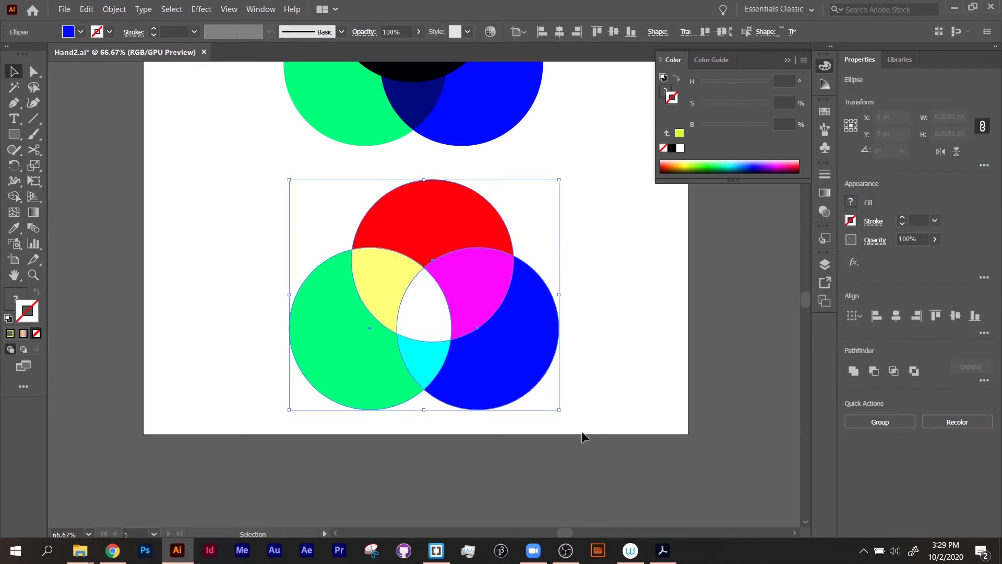
pyautogui.click(874, 240)
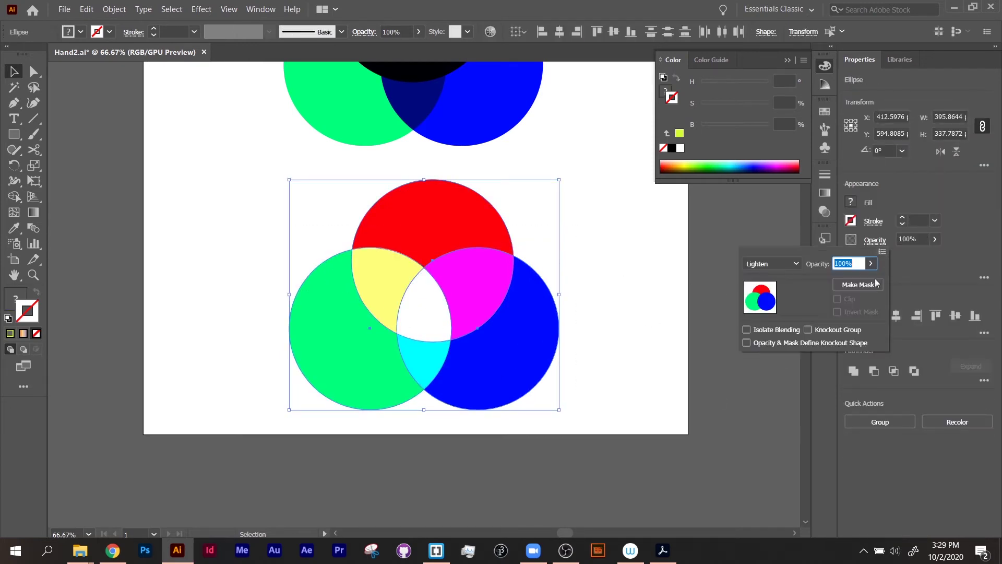
pyautogui.click(794, 264)
pyautogui.click(772, 450)
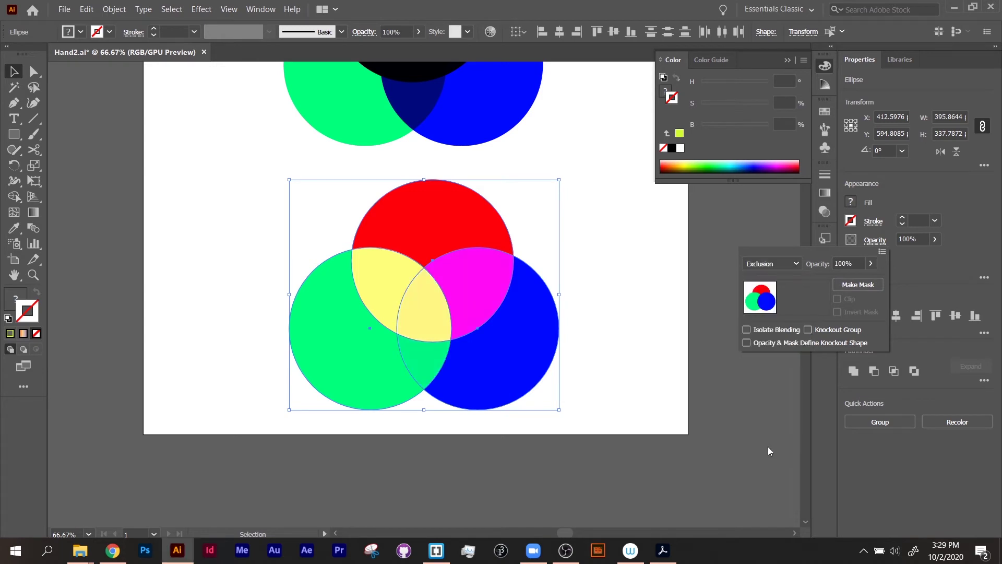
pyautogui.click(794, 264)
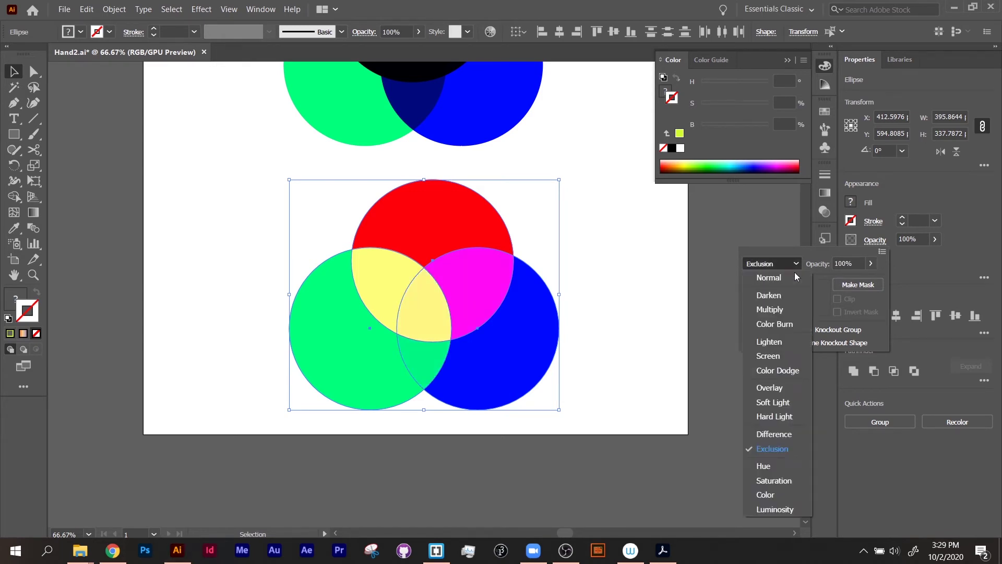
pyautogui.click(780, 436)
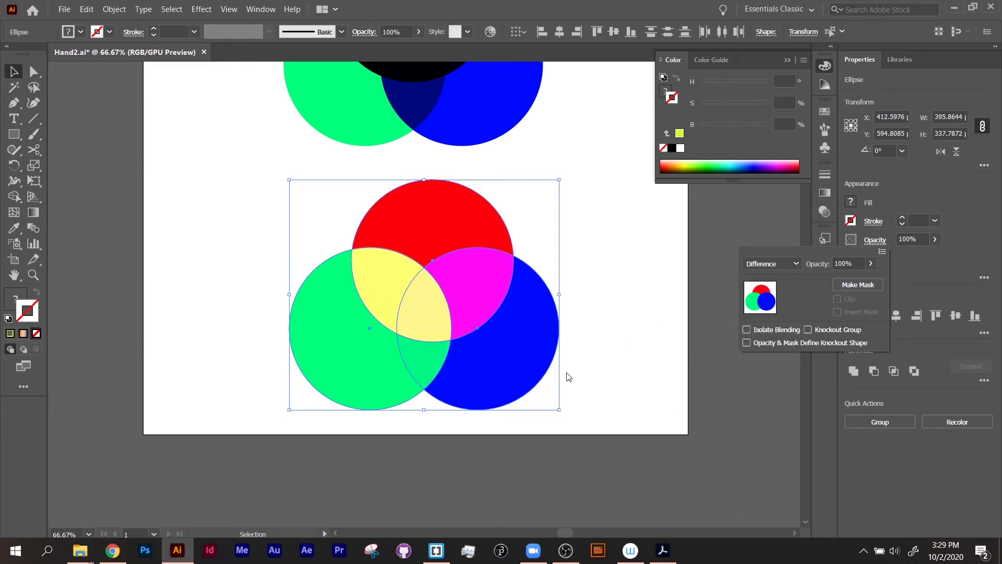
# Set the lower three circles' blending mode to Hue and deselect them.
pyautogui.click(778, 270)
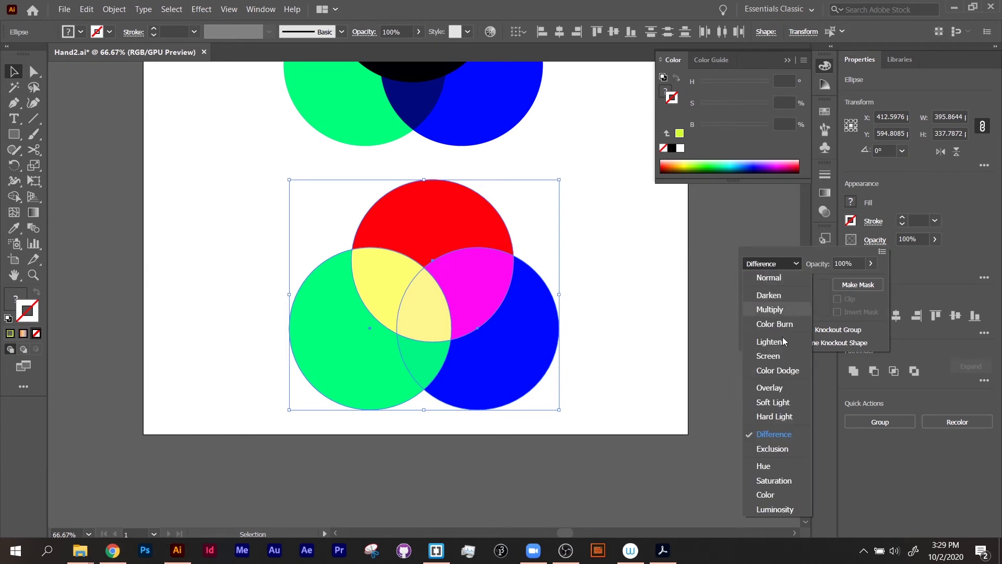
pyautogui.click(779, 467)
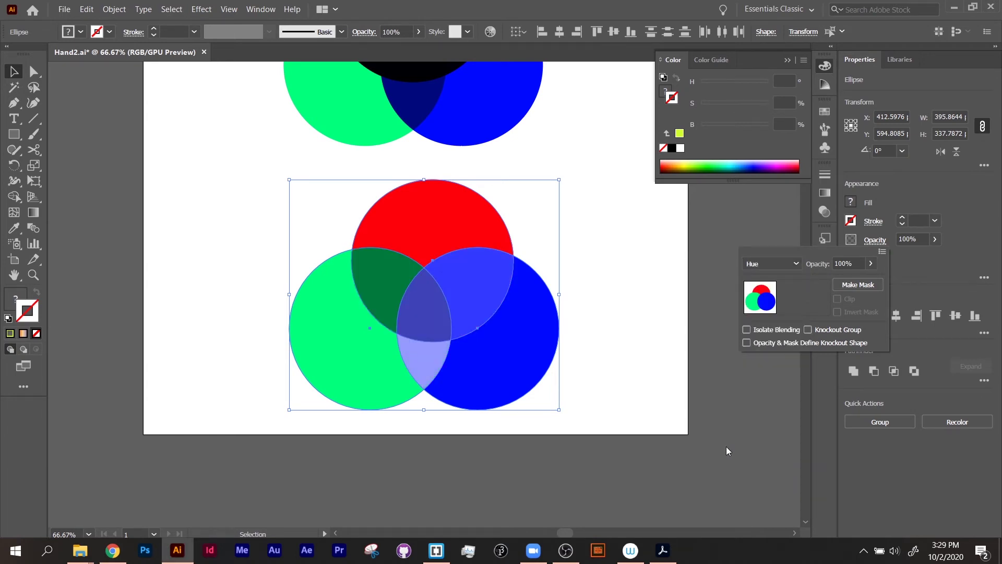
pyautogui.click(667, 383)
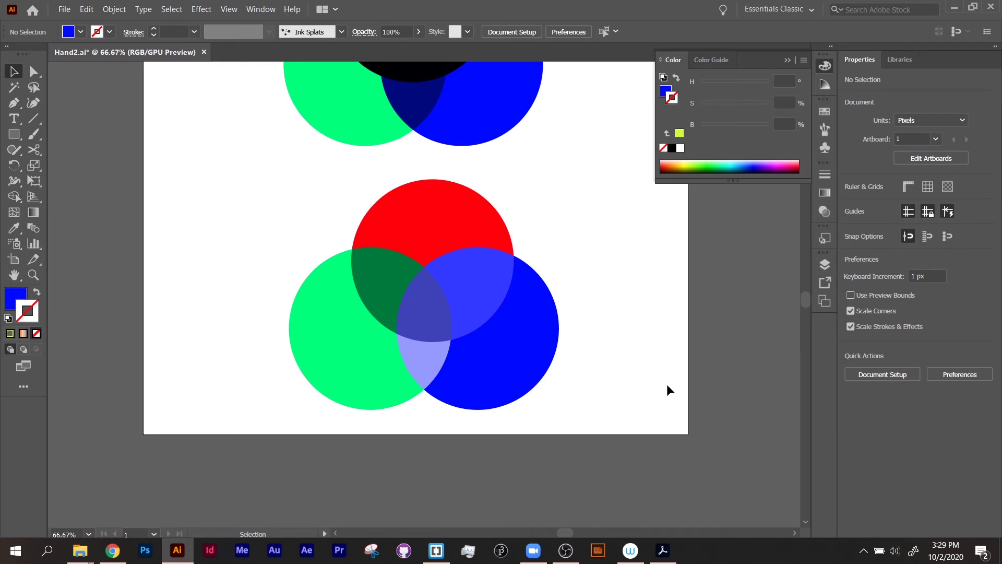
# Select the grouped orange and purple line artwork beside the artboard and check its opacity settings.
pyautogui.hotkey('ctrl', '-')
pyautogui.hotkey('ctrl', '-')
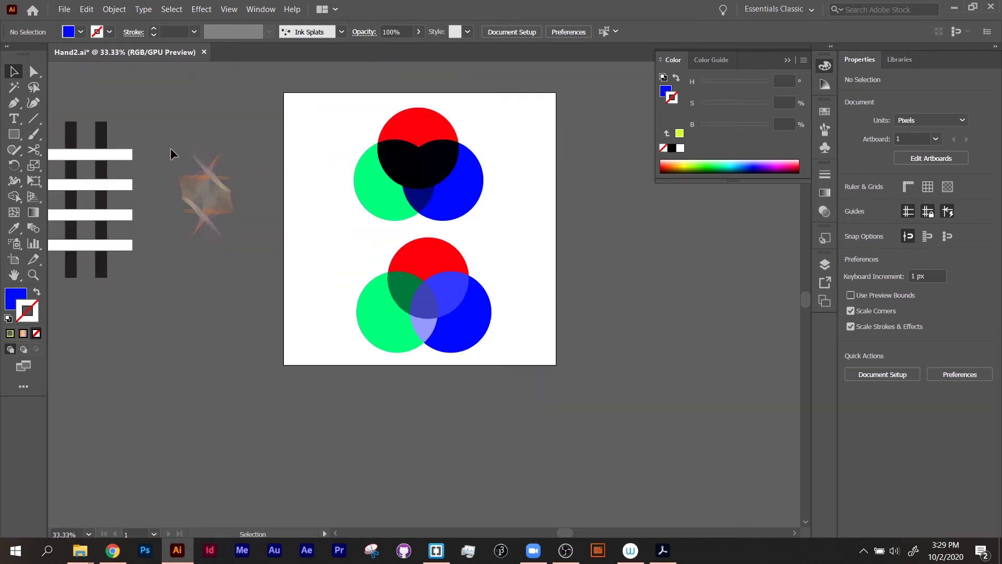
pyautogui.moveTo(170, 148); pyautogui.dragTo(239, 265)
pyautogui.hotkey('ctrl', '+')
pyautogui.hotkey('ctrl', '+')
pyautogui.hotkey('ctrl', '+')
pyautogui.hotkey('ctrl', '+')
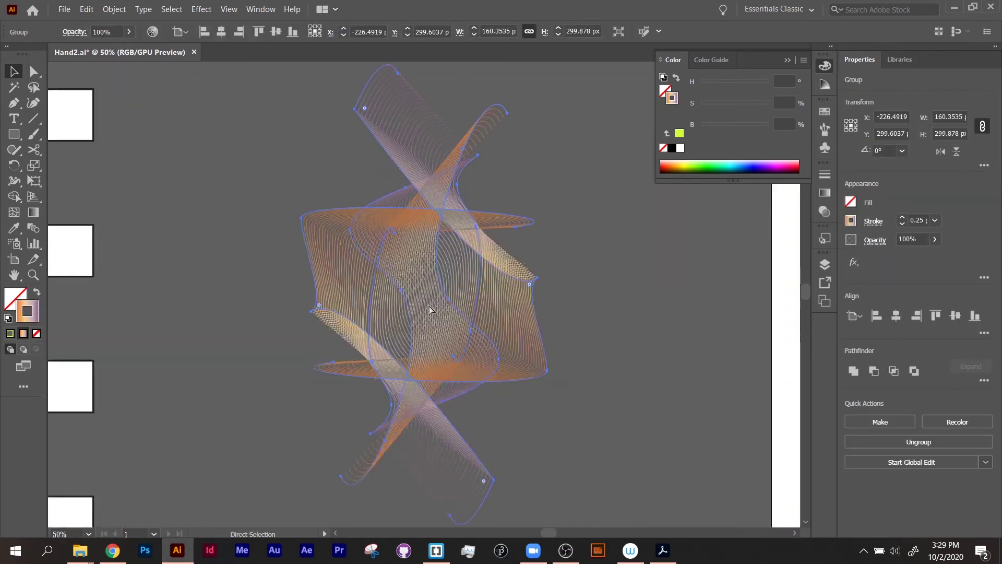
pyautogui.hotkey('ctrl', '+')
pyautogui.click(632, 319)
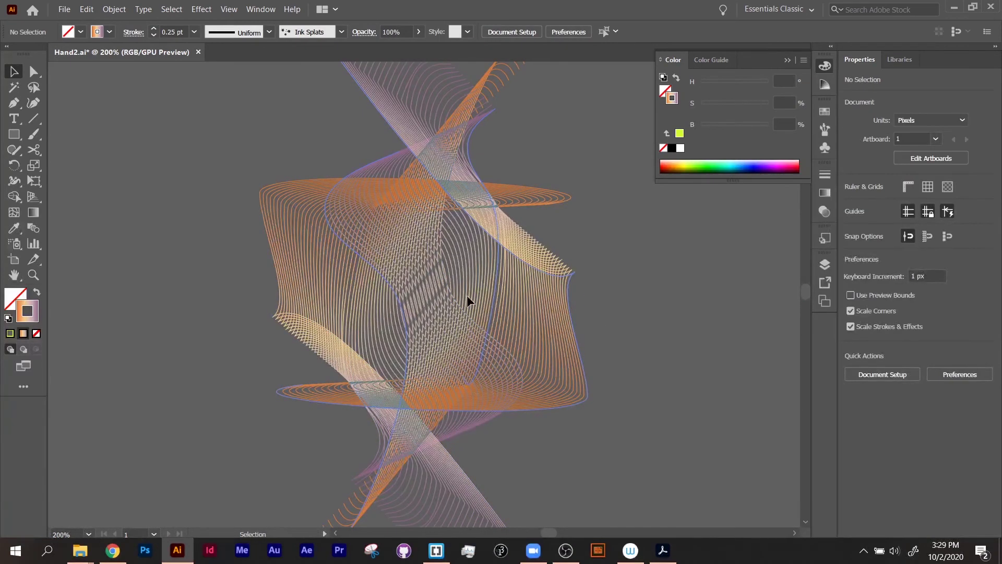
pyautogui.click(543, 292)
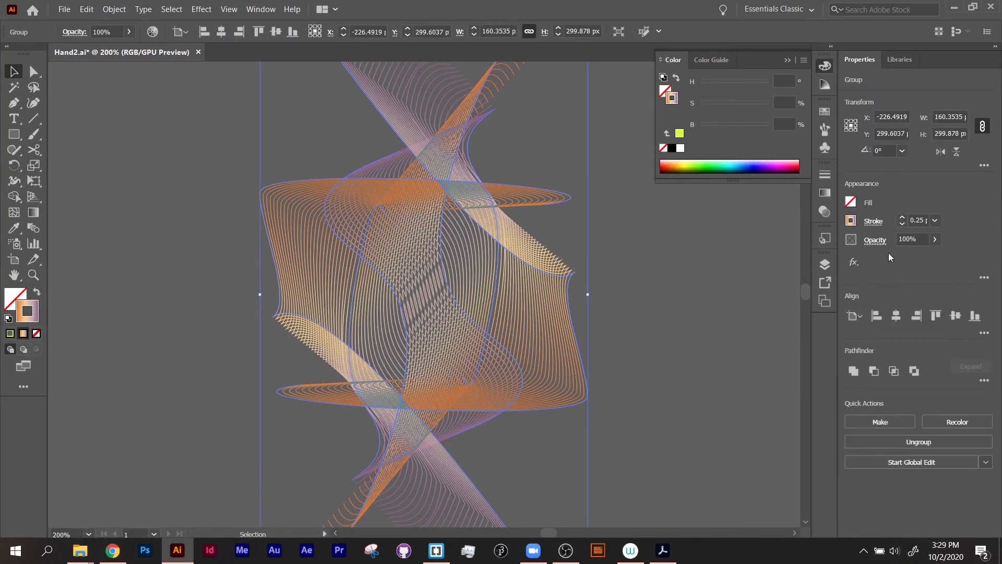
pyautogui.click(879, 242)
pyautogui.press('Escape')
# Isolate the line artwork group, inspect the opacity settings of one blend inside it, and leave isolation mode.
pyautogui.doubleClick(535, 257)
pyautogui.click(543, 271)
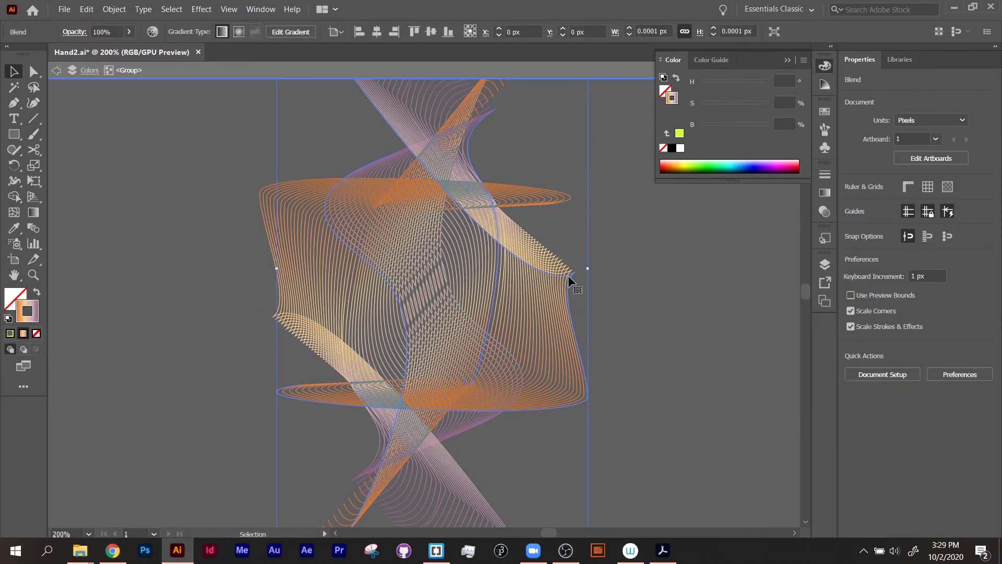
pyautogui.click(501, 266)
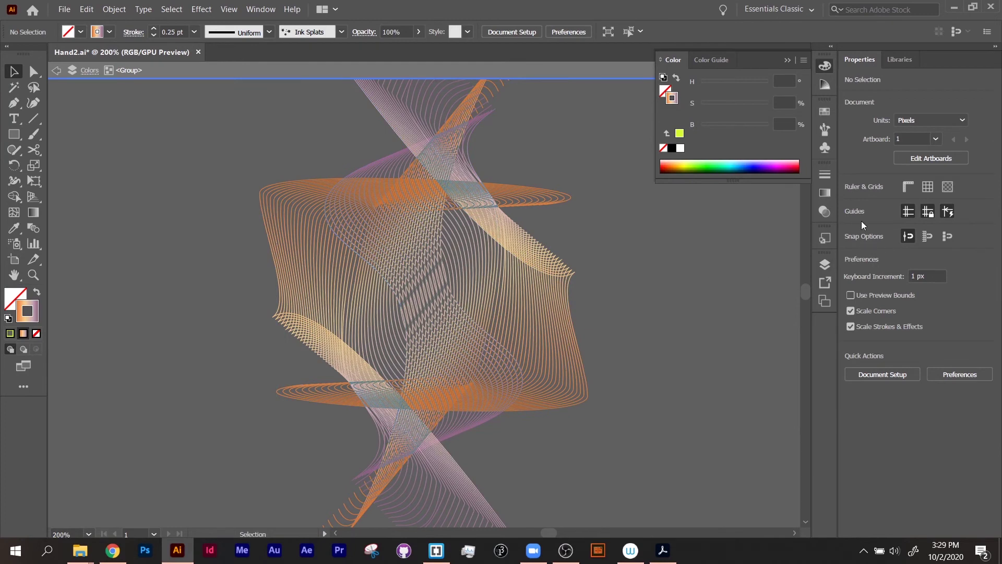
pyautogui.click(471, 312)
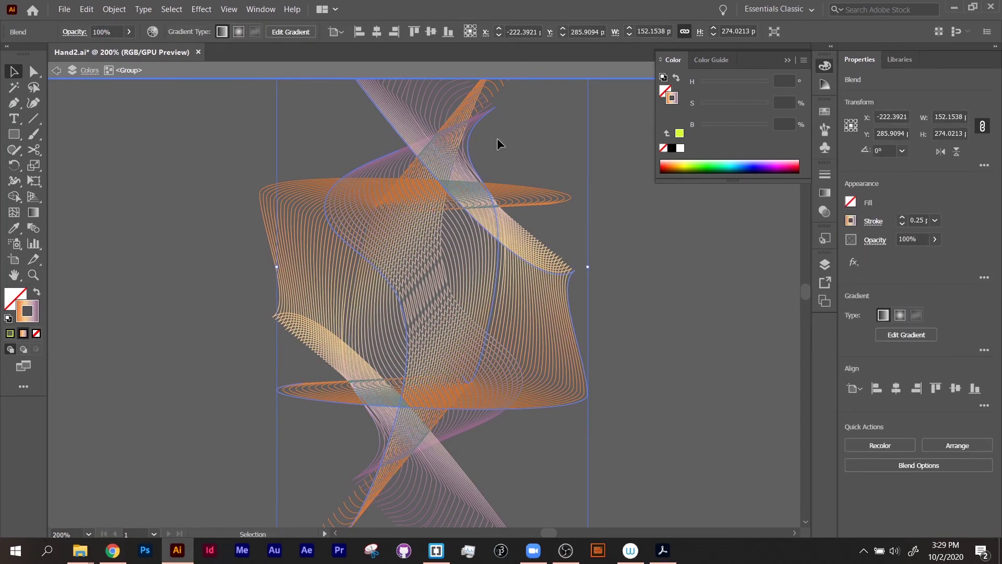
pyautogui.click(873, 239)
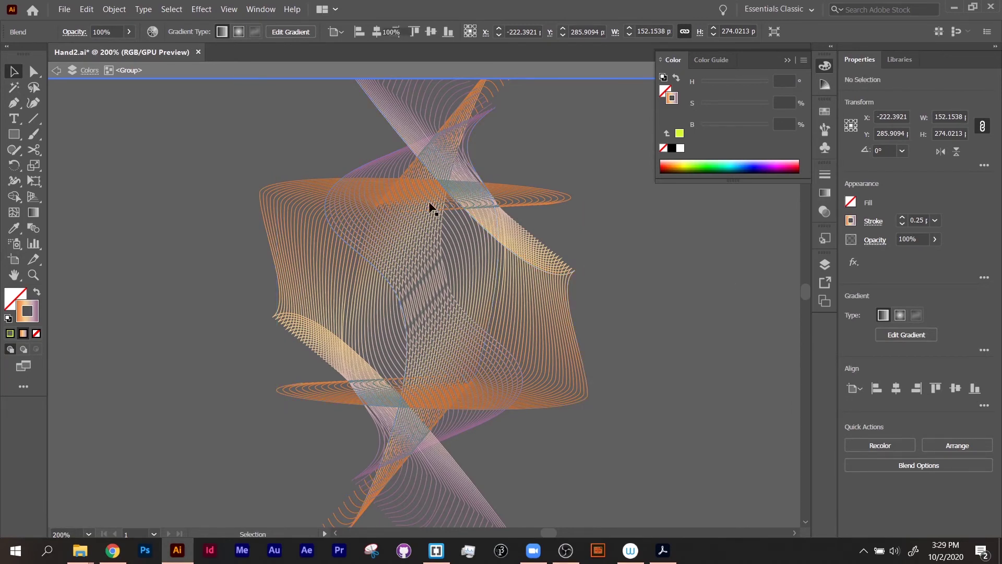
pyautogui.press('Escape')
pyautogui.scroll(-5, 495, 191)
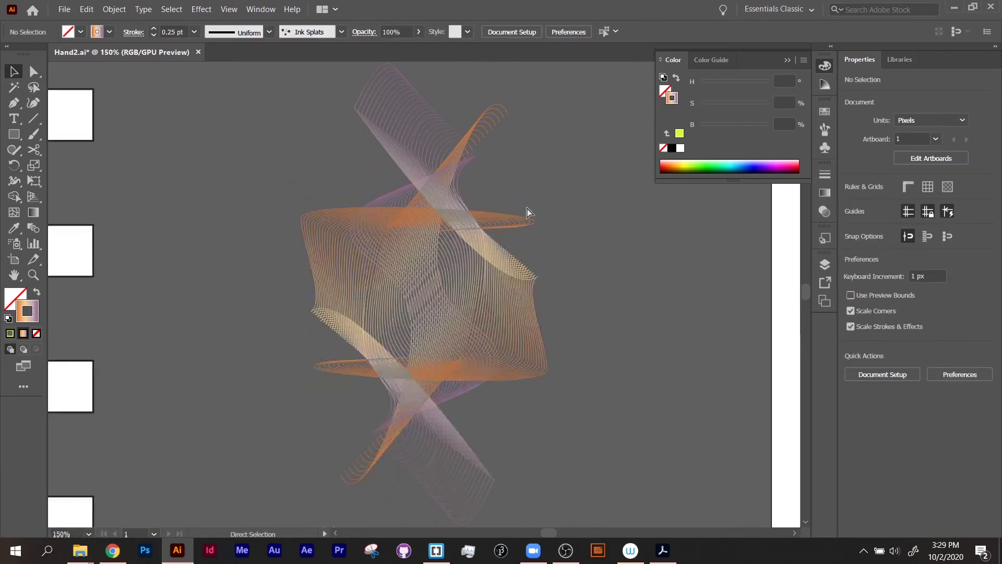
# Select the lower three circles and set their blending mode to Lighten.
pyautogui.moveTo(584, 350); pyautogui.dragTo(282, 280)
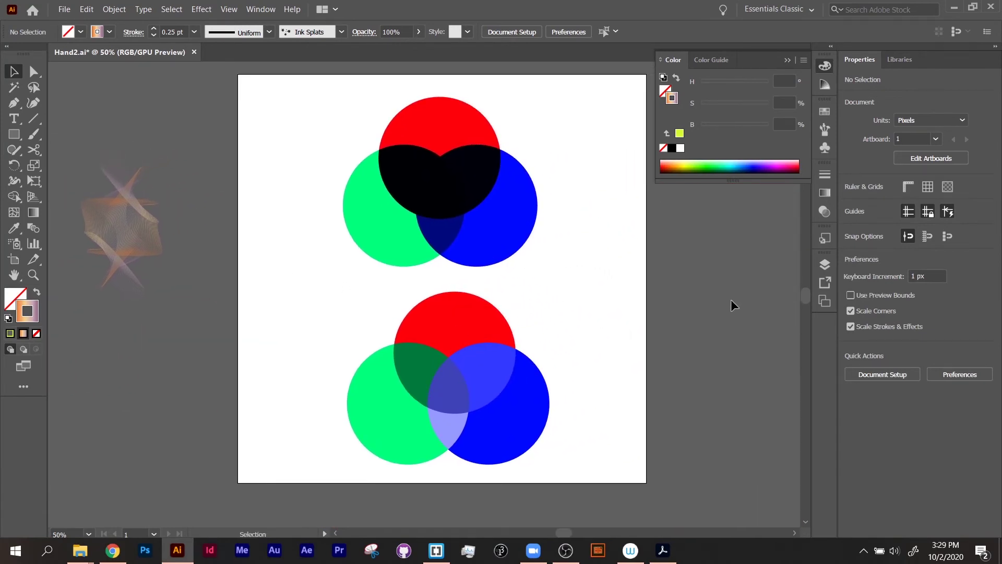
pyautogui.moveTo(347, 293); pyautogui.dragTo(606, 497)
pyautogui.click(874, 241)
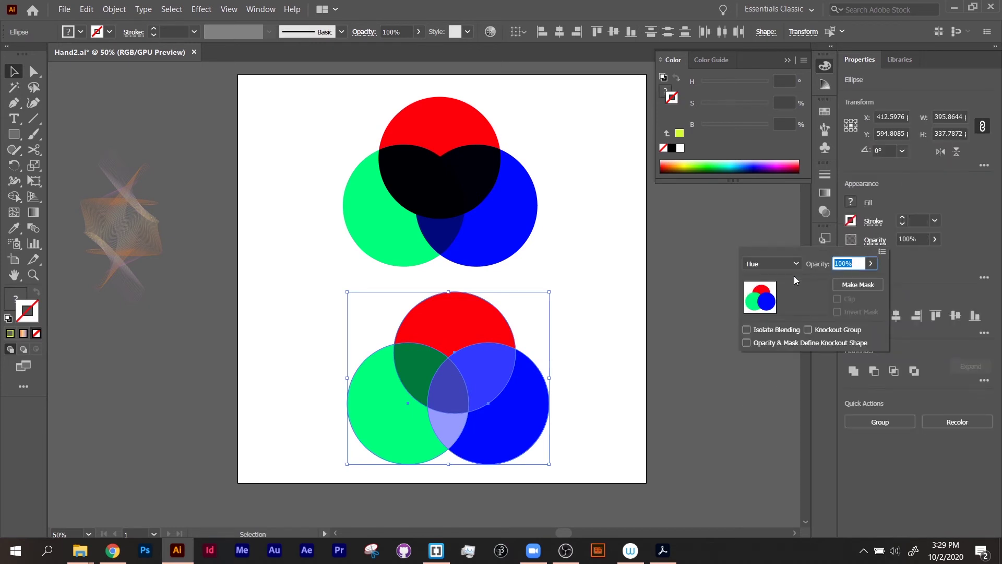
pyautogui.click(768, 265)
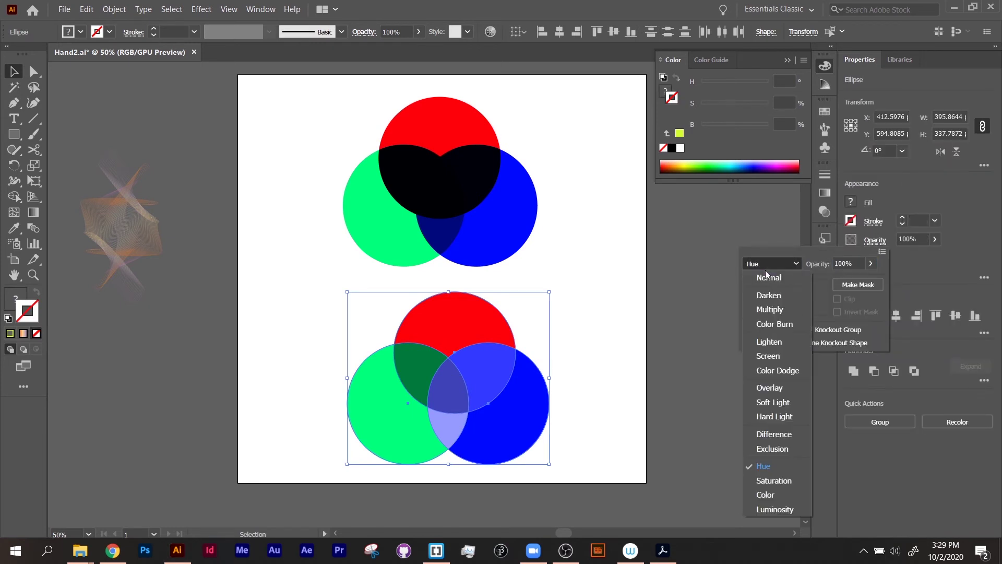
pyautogui.click(768, 342)
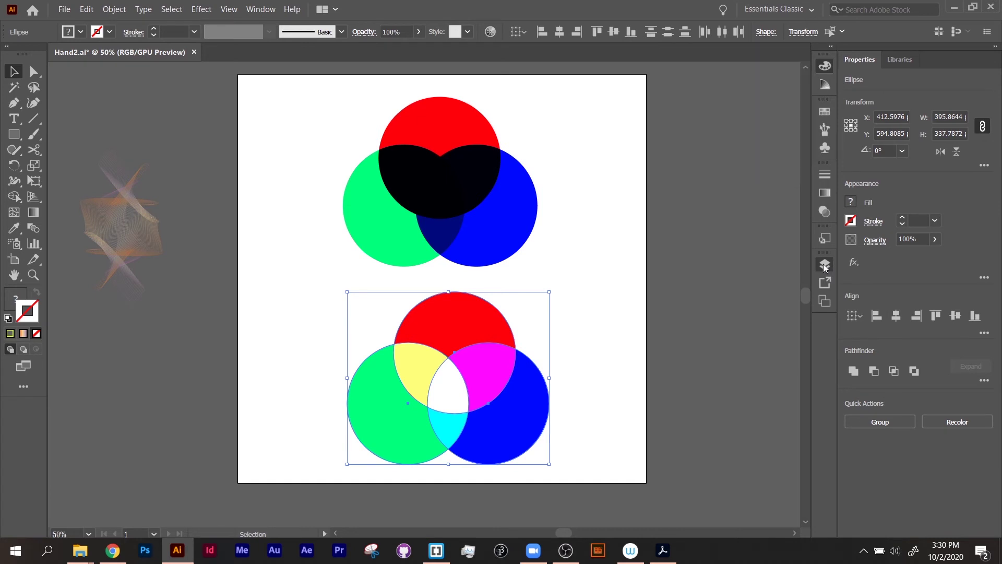
# Toggle the Background layer's visibility to compare the circles' blending with and without it, leaving the layer shown.
pyautogui.click(824, 264)
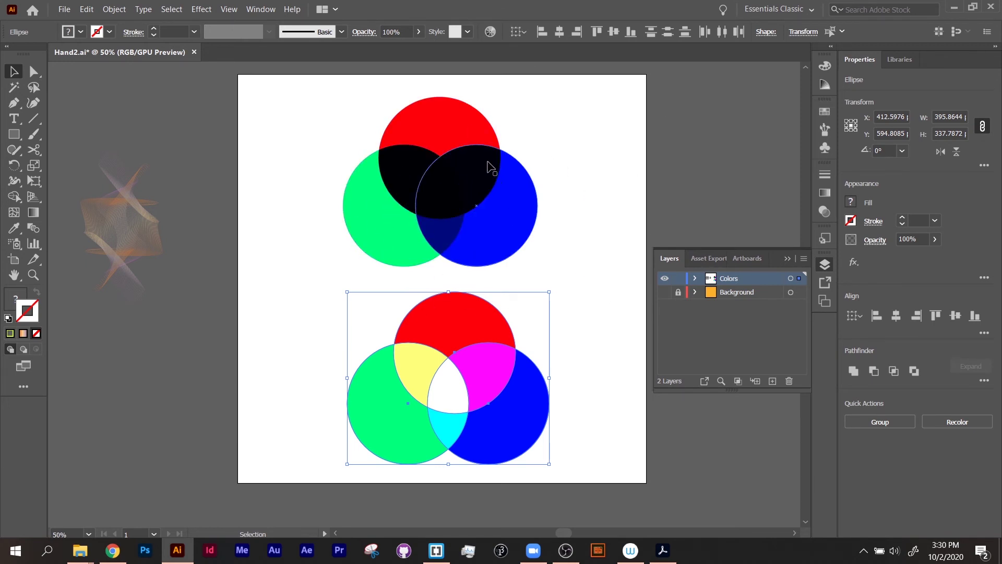
pyautogui.click(664, 292)
pyautogui.click(719, 177)
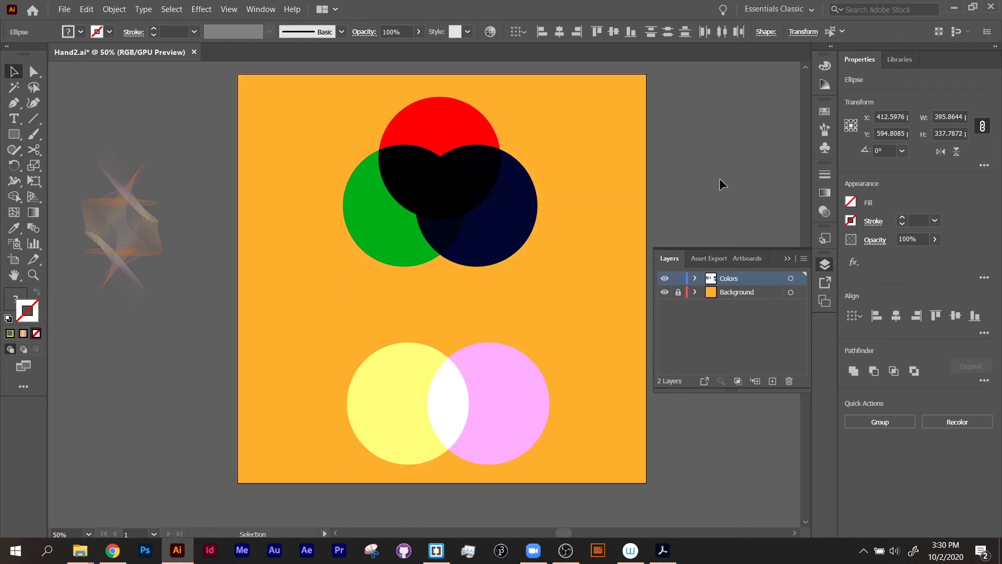
pyautogui.click(664, 292)
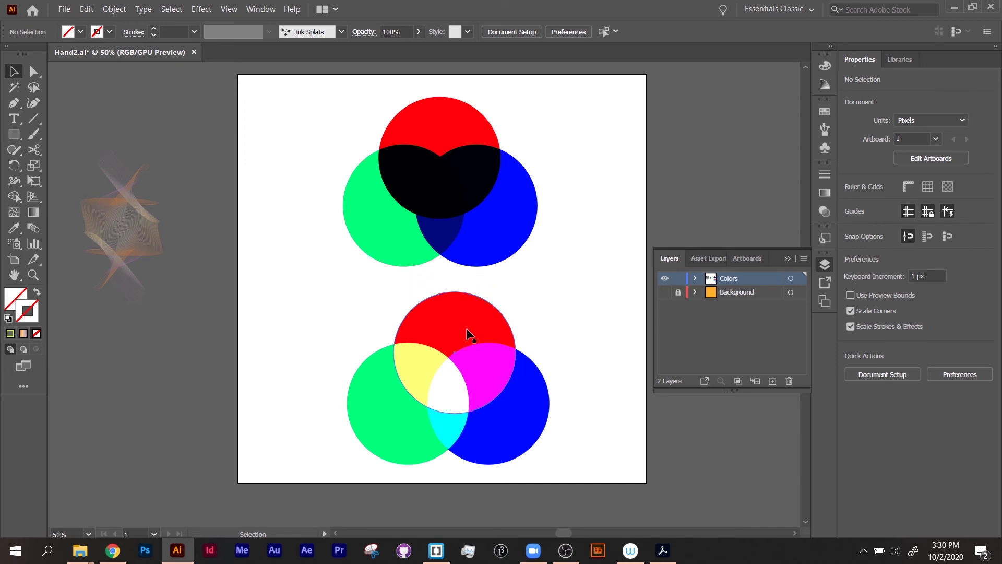
pyautogui.click(665, 292)
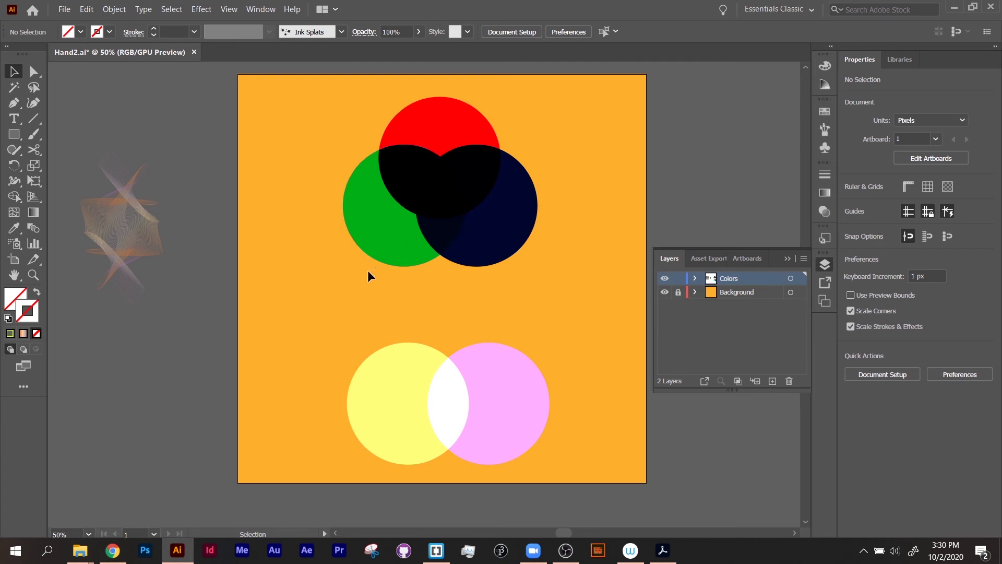
# Select the lower three circles on the orange background and group them.
pyautogui.click(410, 399)
pyautogui.keyDown('shift'); pyautogui.click(517, 411); pyautogui.keyUp('shift')
pyautogui.keyDown('shift'); pyautogui.click(459, 310); pyautogui.keyUp('shift')
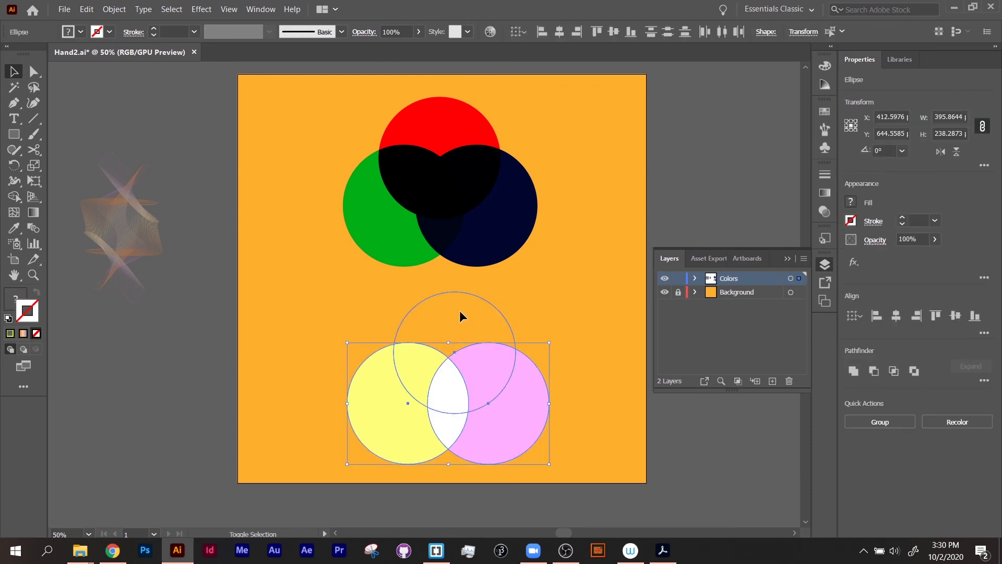
pyautogui.press('a')
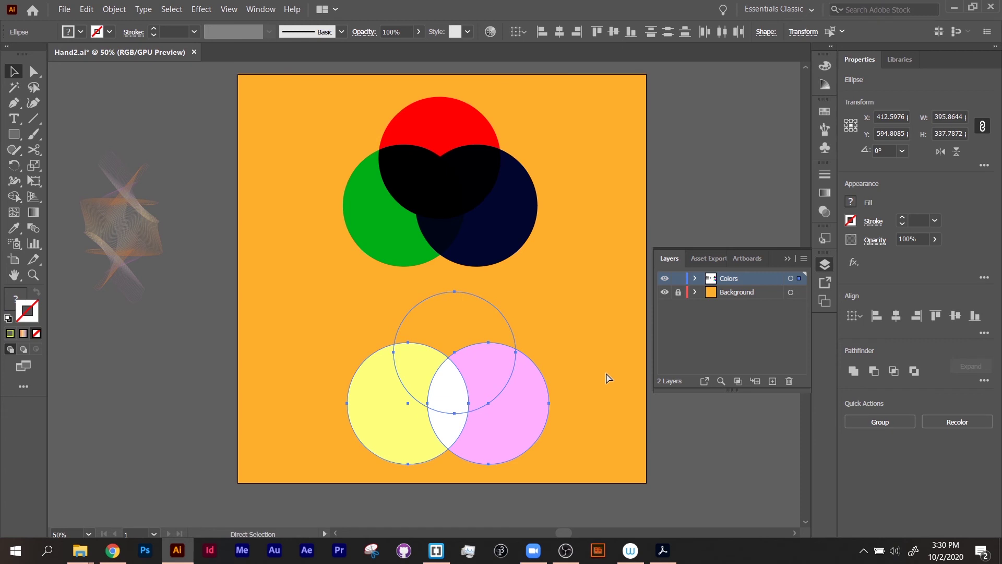
pyautogui.press('v')
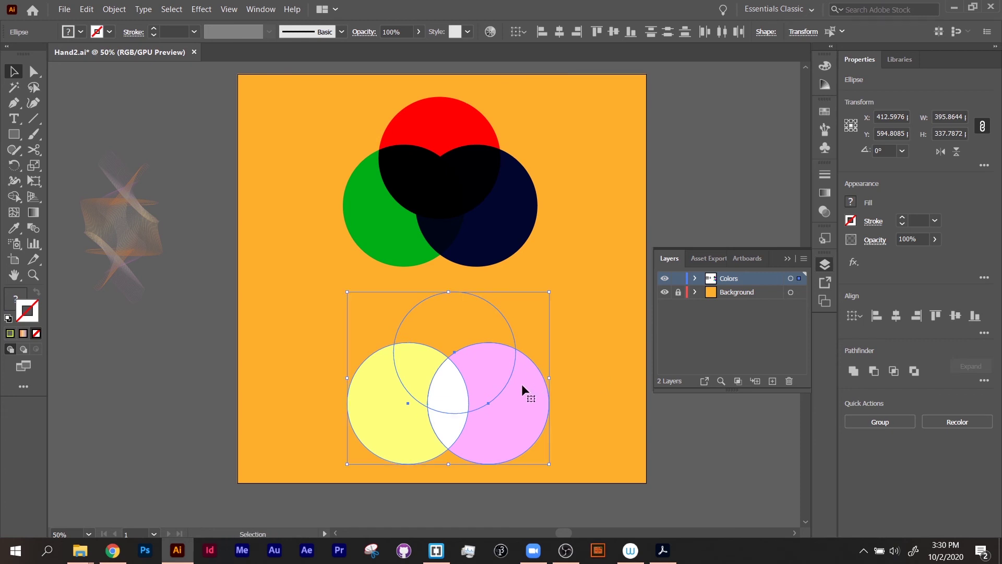
pyautogui.rightClick(522, 386)
pyautogui.click(584, 221)
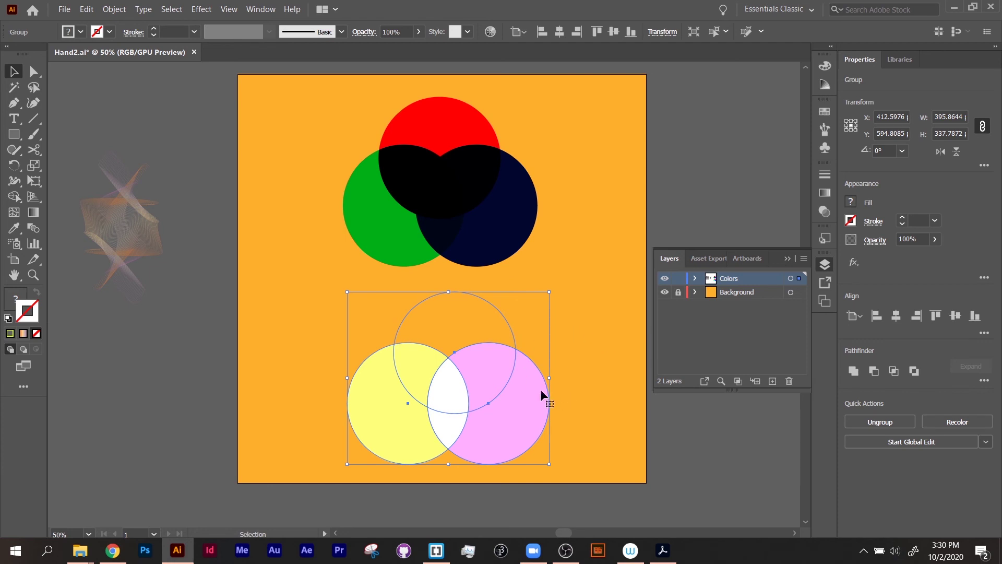
# Expand the Colors layer's contents and enable Isolate Blending on the lower circle group.
pyautogui.click(695, 278)
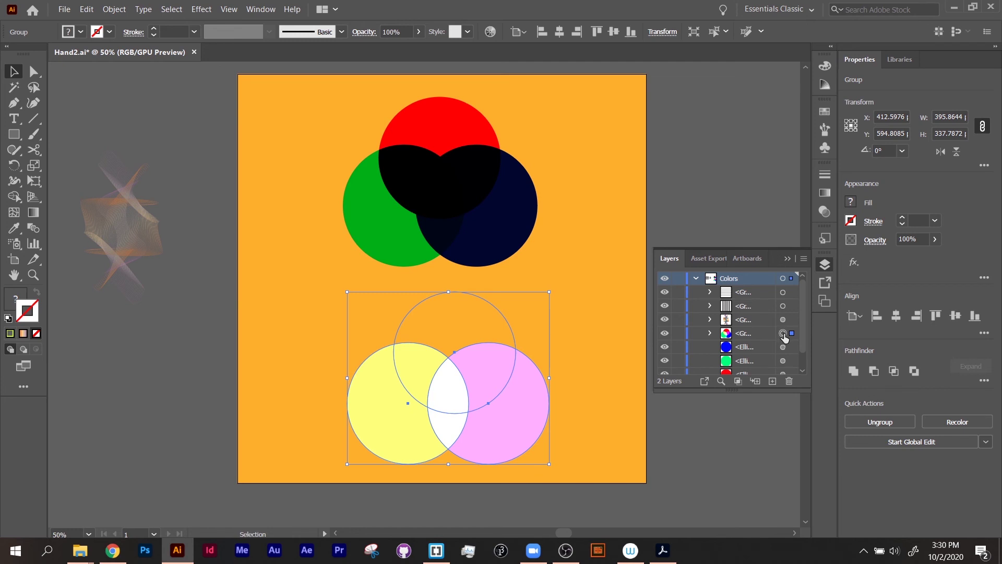
pyautogui.click(666, 507)
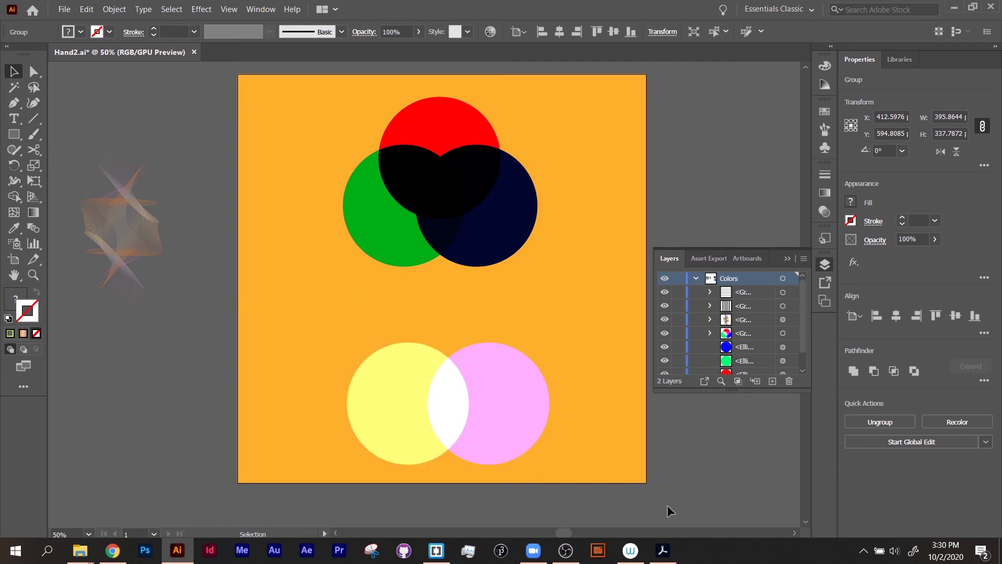
pyautogui.click(484, 410)
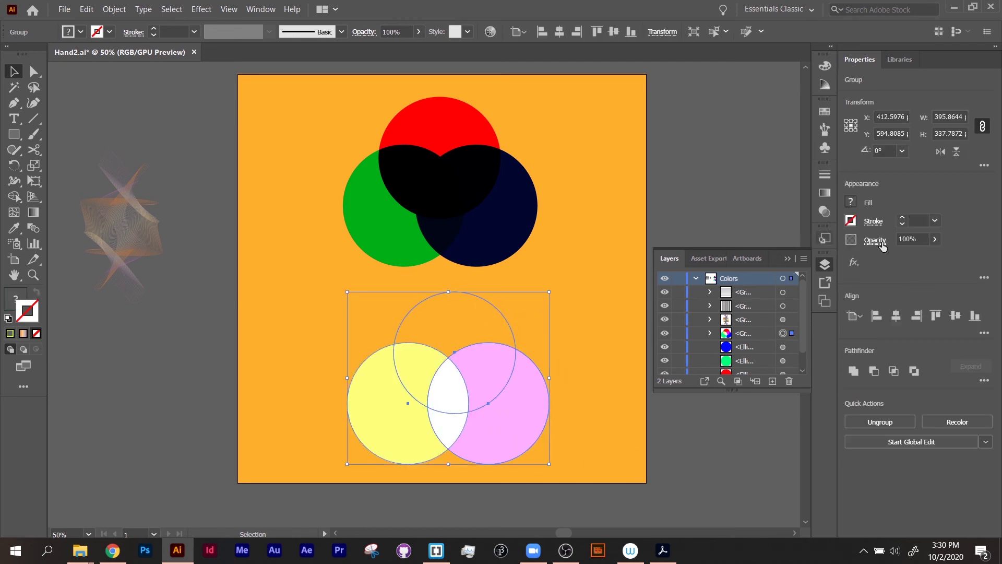
pyautogui.click(882, 245)
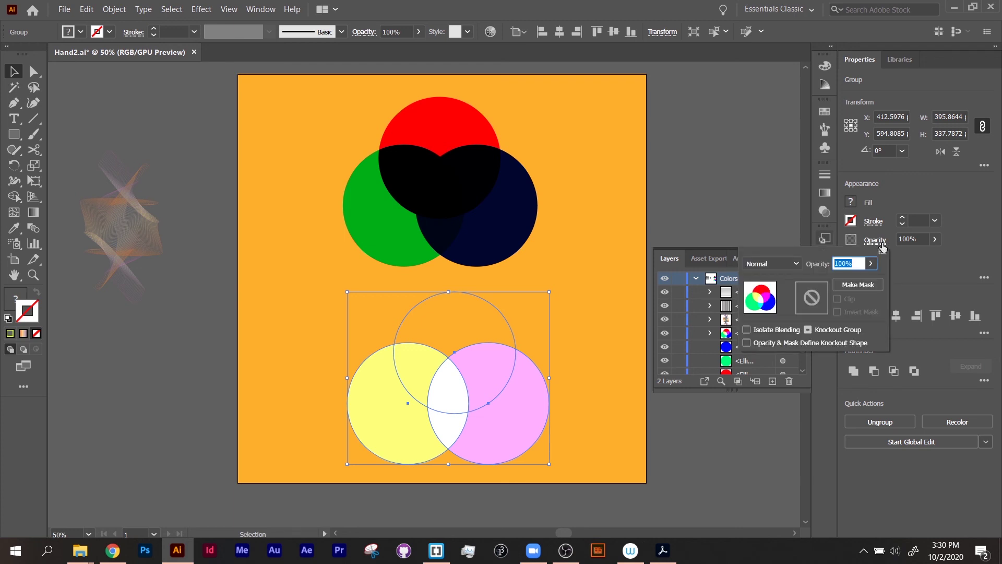
pyautogui.click(747, 330)
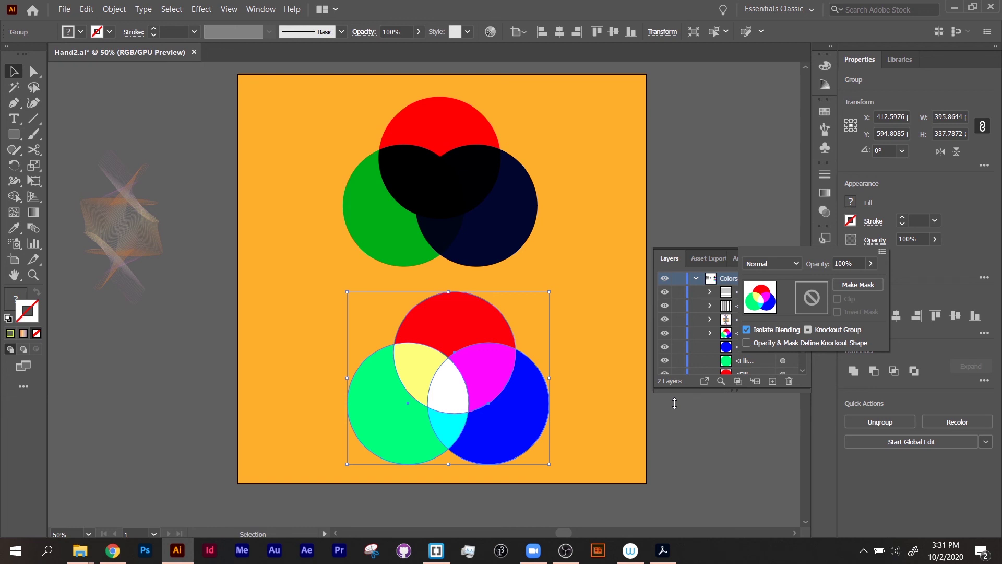
pyautogui.click(700, 167)
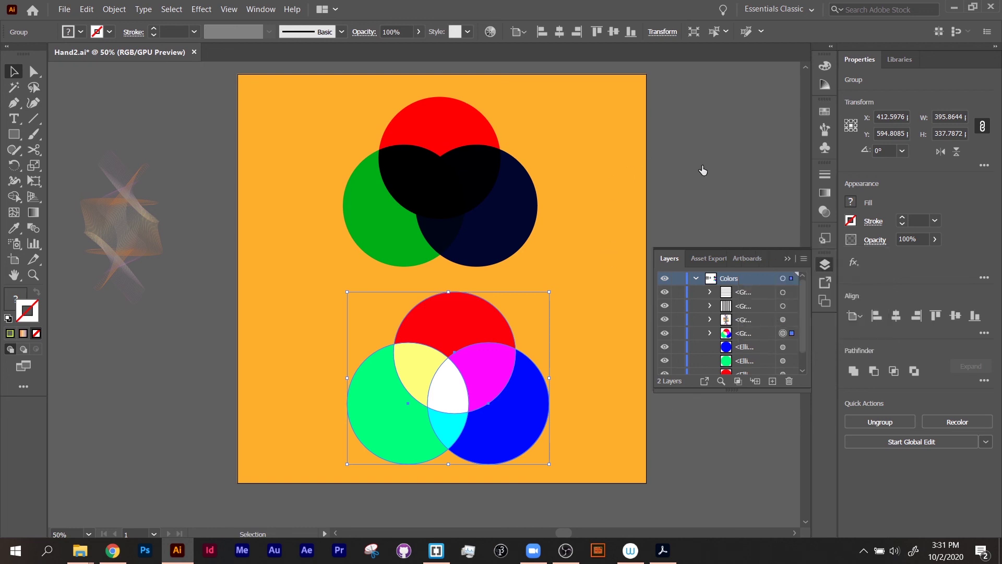
# Group the upper three circles, enable Isolate Blending on the group, and deselect it.
pyautogui.click(524, 209)
pyautogui.keyDown('shift'); pyautogui.click(409, 164); pyautogui.keyUp('shift')
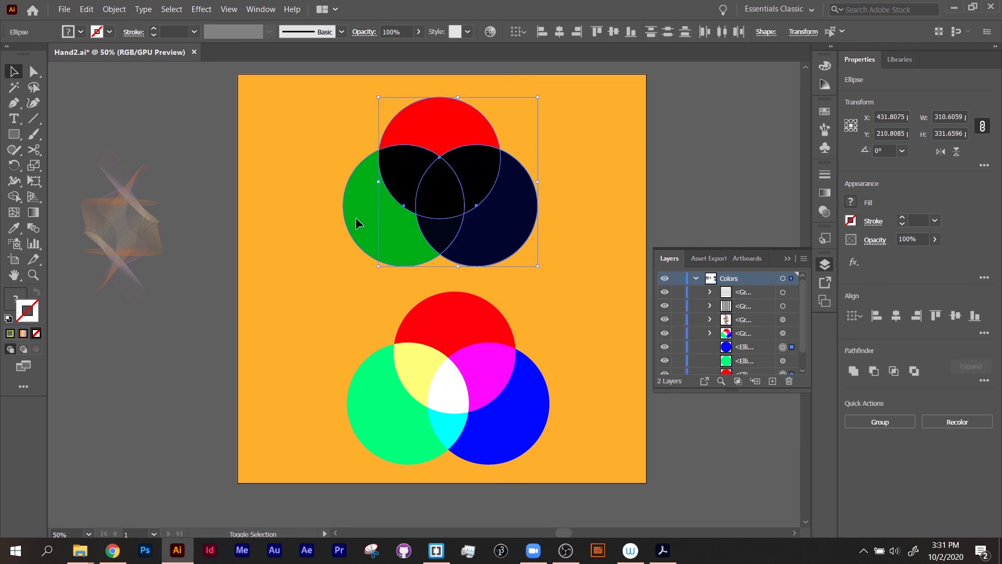
pyautogui.keyDown('shift'); pyautogui.click(355, 217); pyautogui.keyUp('shift')
pyautogui.hotkey('ctrl', 'g')
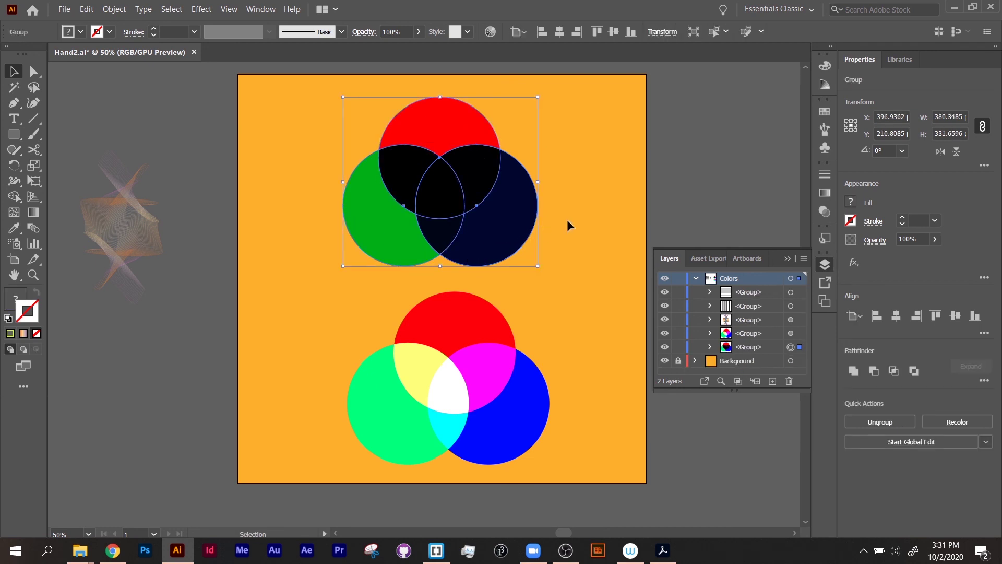
pyautogui.click(875, 240)
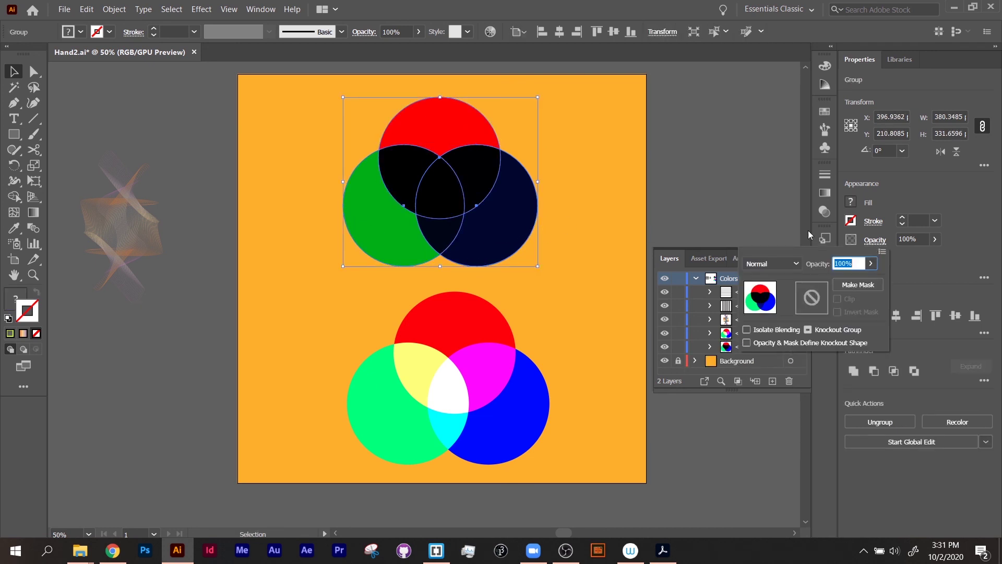
pyautogui.click(755, 329)
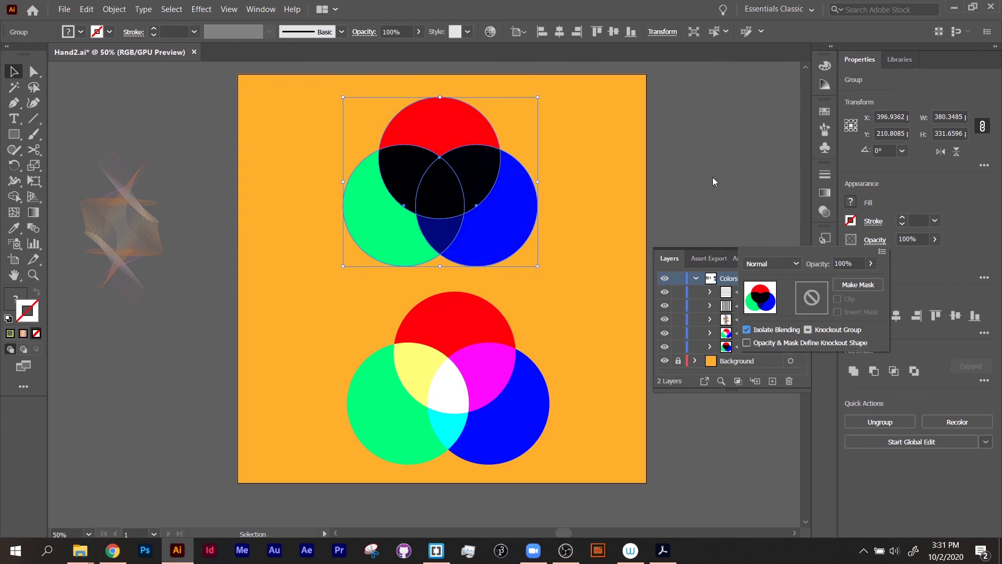
pyautogui.click(207, 191)
# Move the line artwork group onto the orange artboard beside the circles, enable Isolate Blending on it, and deselect it.
pyautogui.click(172, 181)
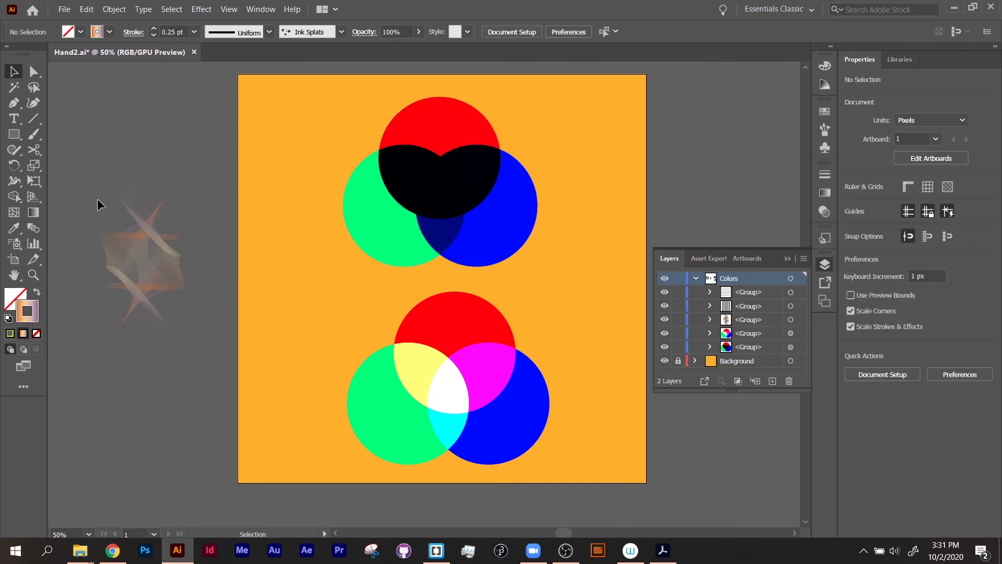
pyautogui.moveTo(150, 267); pyautogui.dragTo(315, 293)
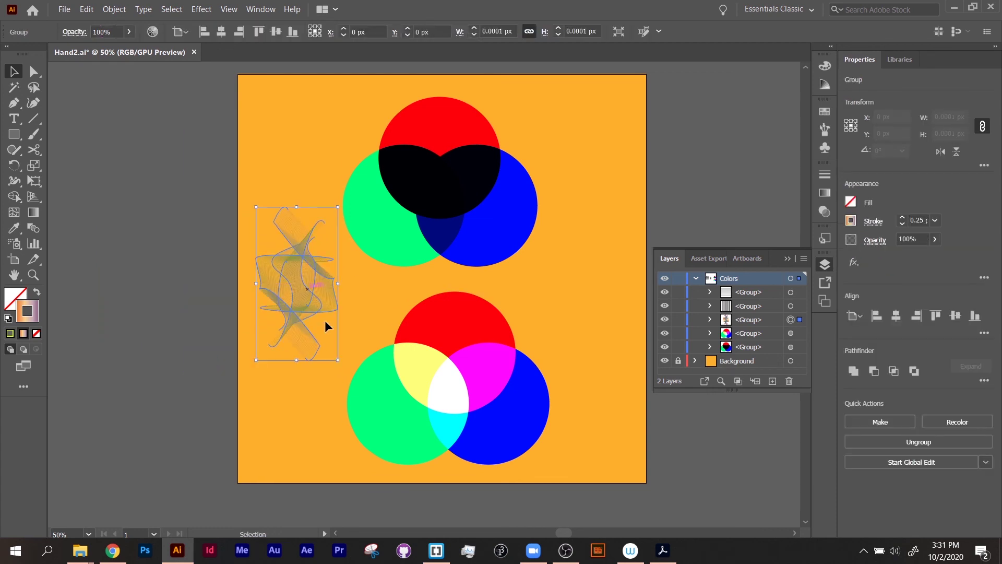
pyautogui.click(183, 341)
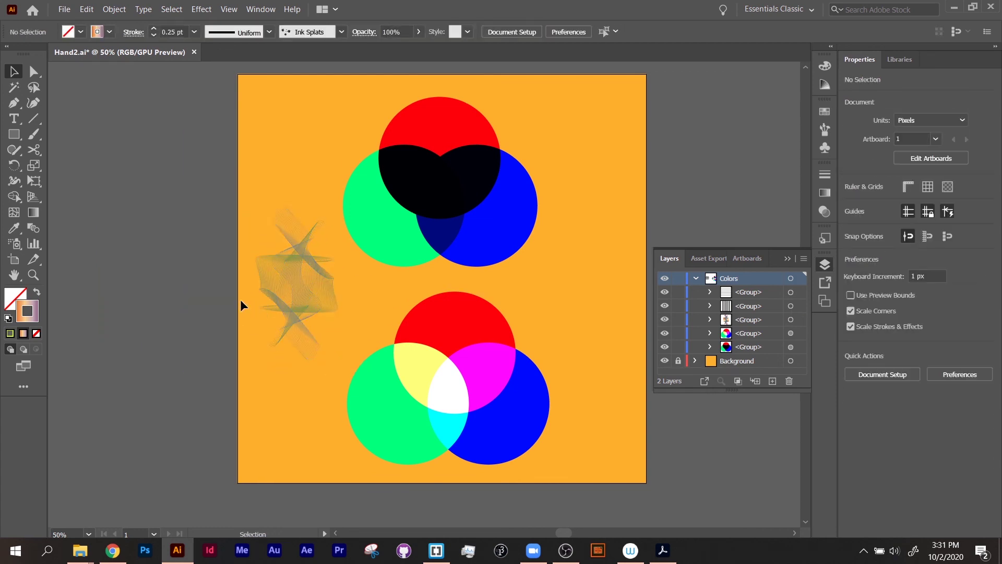
pyautogui.click(306, 312)
pyautogui.click(820, 285)
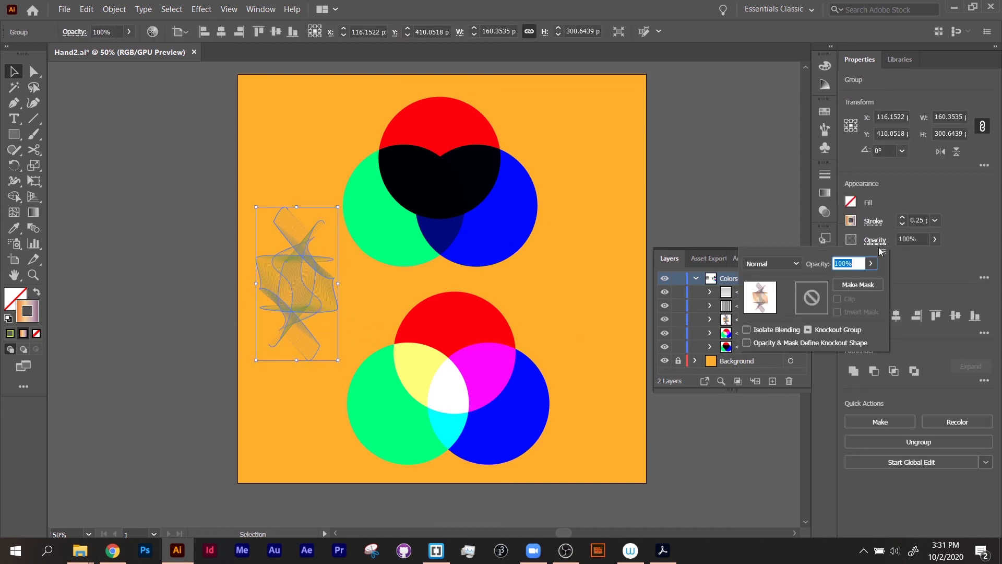
pyautogui.click(746, 330)
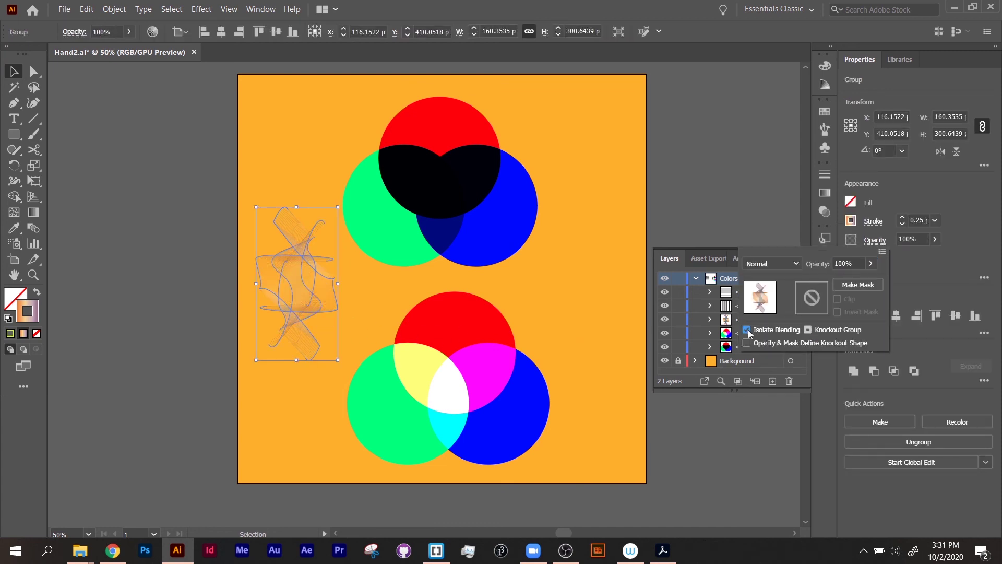
pyautogui.click(143, 225)
pyautogui.click(139, 220)
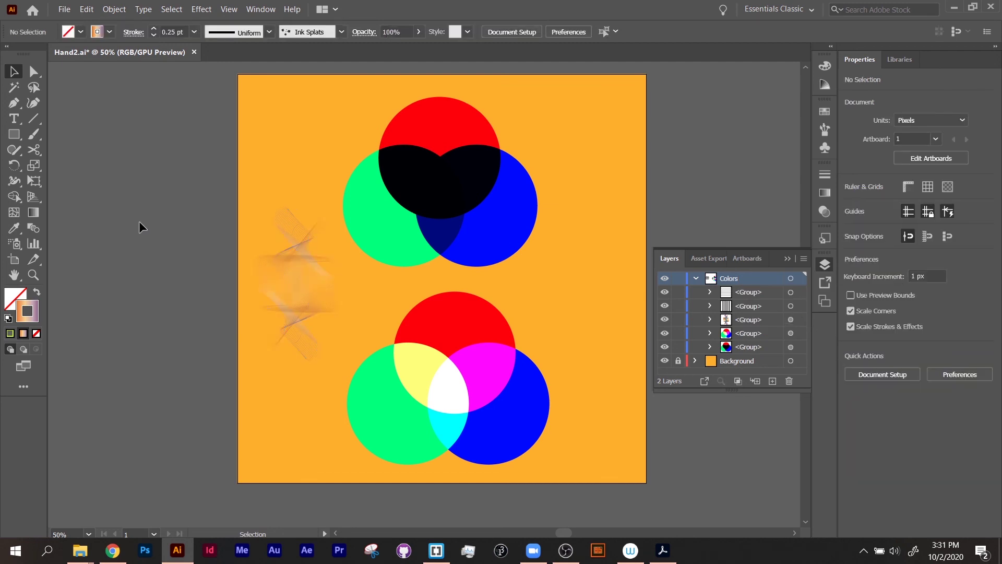